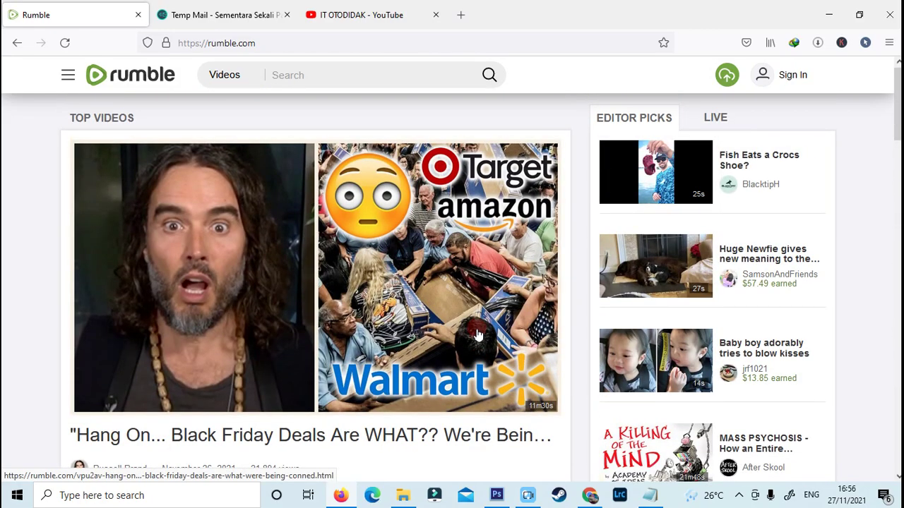
{"action": "scroll", "coordinate": [478, 335], "scroll_direction": "down", "scroll_amount": 3}
{"action": "scroll", "coordinate": [476, 331], "scroll_direction": "down", "scroll_amount": 4}
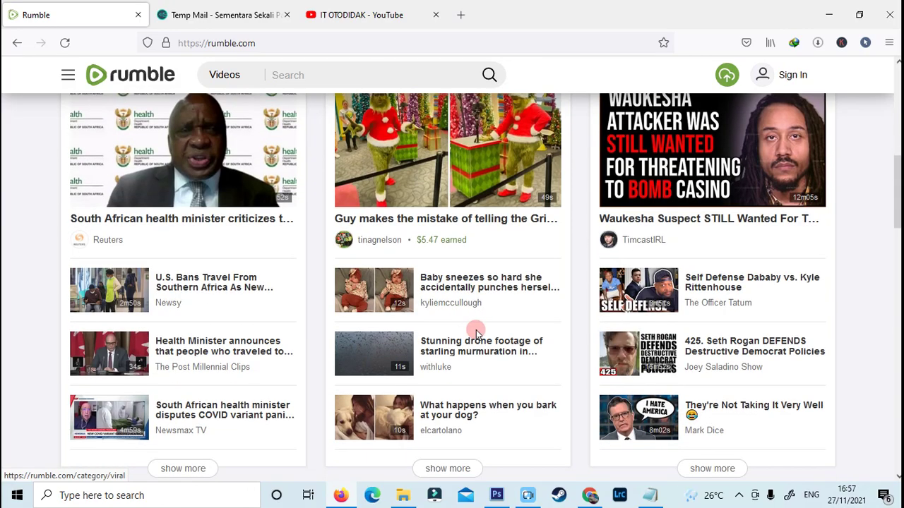
{"action": "scroll", "coordinate": [475, 330], "scroll_direction": "up", "scroll_amount": 3}
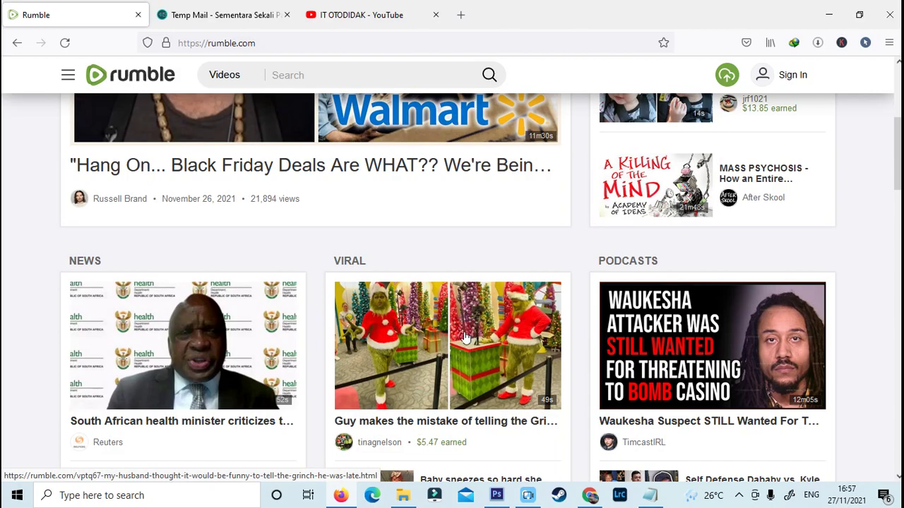
{"action": "scroll", "coordinate": [470, 337], "scroll_direction": "down", "scroll_amount": 5}
{"action": "scroll", "coordinate": [837, 351], "scroll_direction": "up", "scroll_amount": 9}
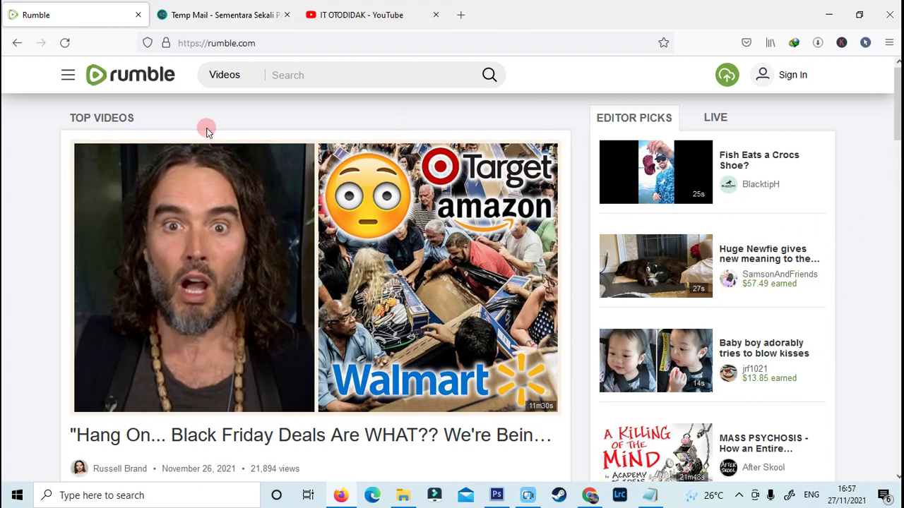
{"action": "scroll", "coordinate": [289, 268], "scroll_direction": "down", "scroll_amount": 3}
{"action": "scroll", "coordinate": [313, 268], "scroll_direction": "up", "scroll_amount": 3}
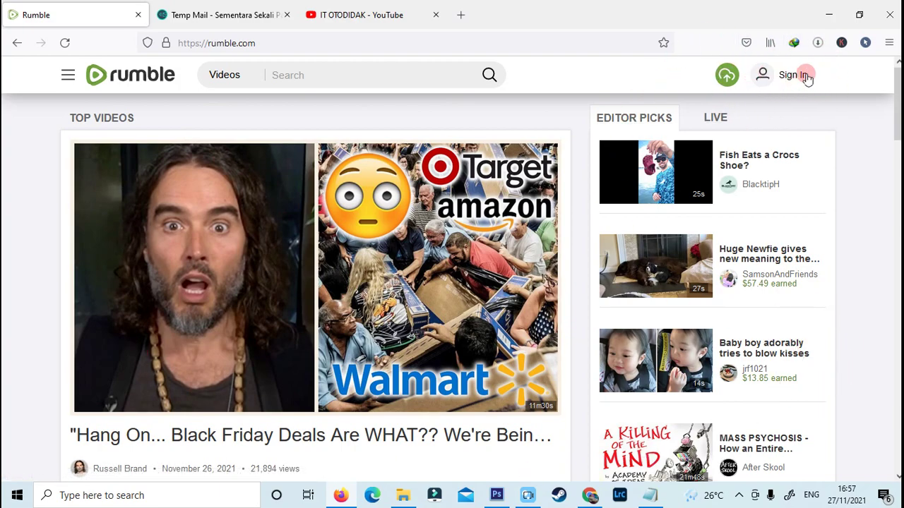
Step: Open the Rumble account registration page from the Sign In dialog and review the account types
{"action": "left_click", "coordinate": [785, 76]}
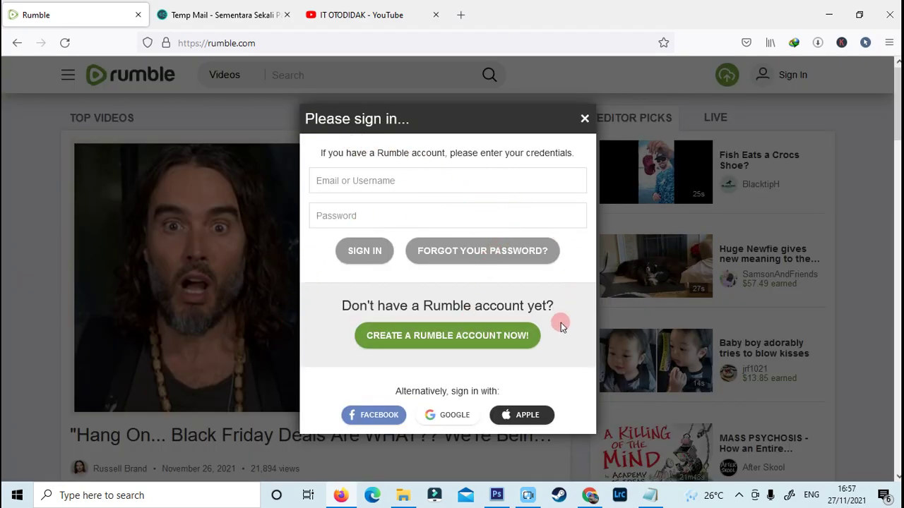
{"action": "left_click", "coordinate": [487, 339]}
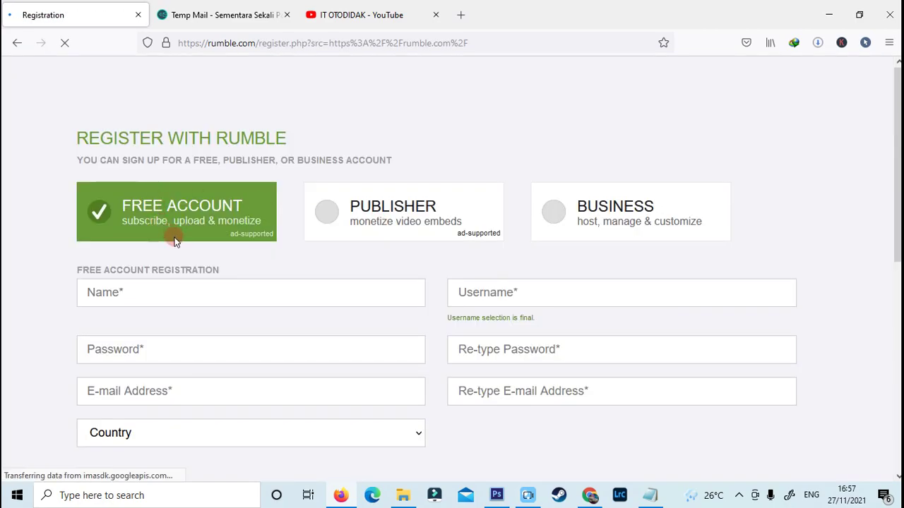
{"action": "scroll", "coordinate": [636, 268], "scroll_direction": "down", "scroll_amount": 2}
{"action": "scroll", "coordinate": [601, 277], "scroll_direction": "up", "scroll_amount": 2}
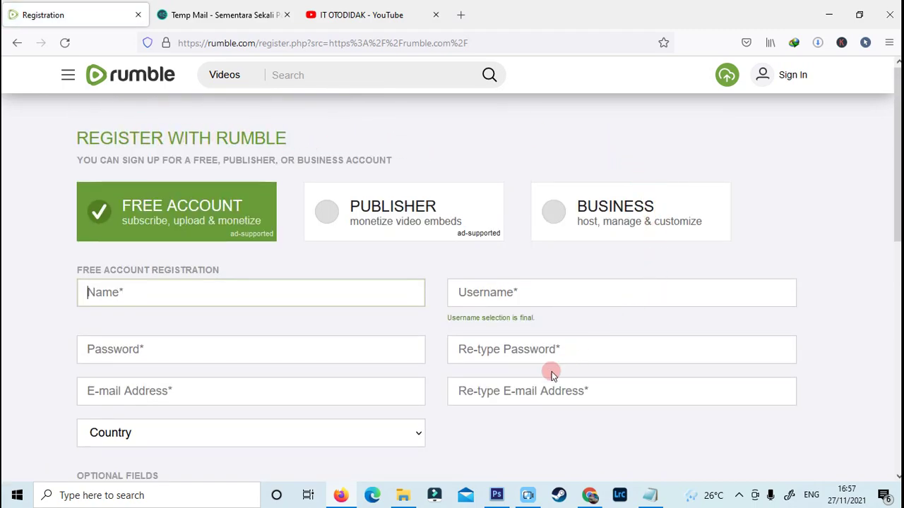
{"action": "scroll", "coordinate": [345, 375], "scroll_direction": "down", "scroll_amount": 3}
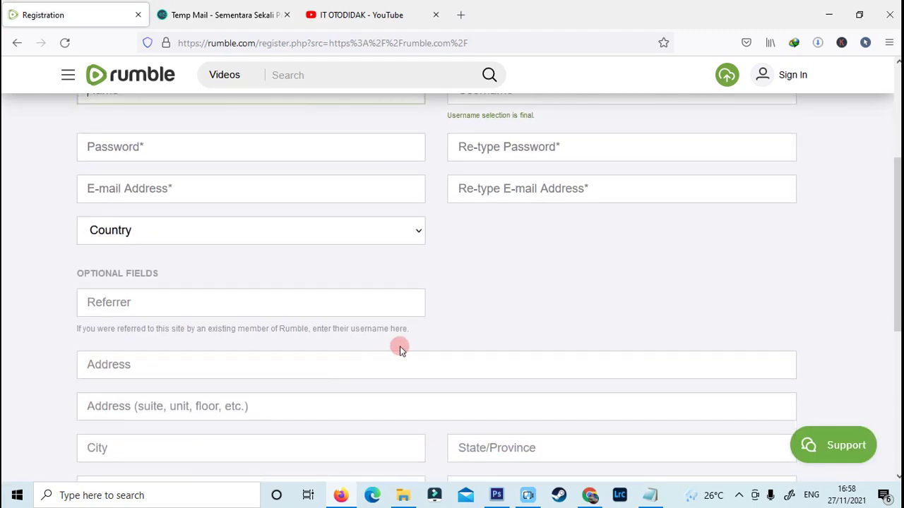
{"action": "scroll", "coordinate": [400, 351], "scroll_direction": "down", "scroll_amount": 4}
{"action": "scroll", "coordinate": [399, 357], "scroll_direction": "up", "scroll_amount": 5}
{"action": "scroll", "coordinate": [398, 359], "scroll_direction": "up", "scroll_amount": 2}
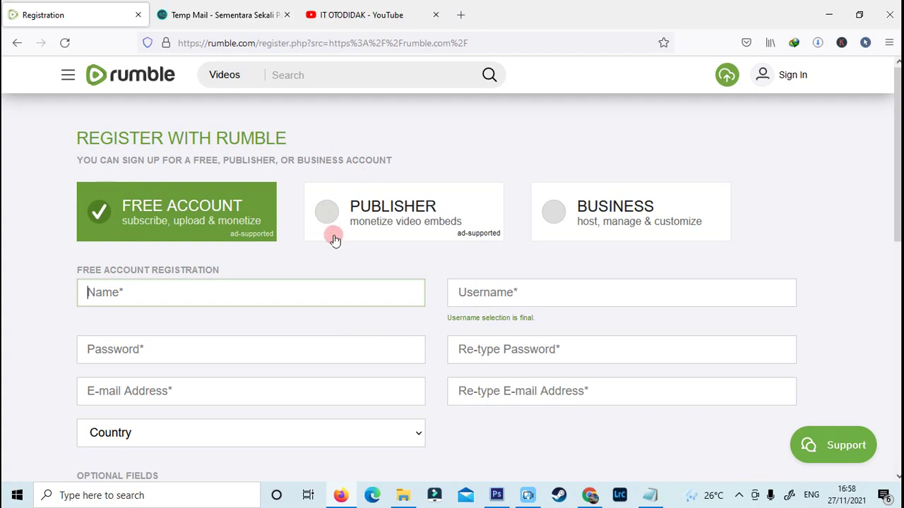
{"action": "scroll", "coordinate": [447, 161], "scroll_direction": "down", "scroll_amount": 1}
{"action": "scroll", "coordinate": [419, 252], "scroll_direction": "up", "scroll_amount": 1}
{"action": "scroll", "coordinate": [134, 254], "scroll_direction": "down", "scroll_amount": 2}
{"action": "scroll", "coordinate": [144, 243], "scroll_direction": "up", "scroll_amount": 2}
Step: Preview the Publisher and Business account types, then reselect Free Account and select the Name field
{"action": "left_click", "coordinate": [349, 235]}
{"action": "left_click", "coordinate": [552, 216]}
{"action": "left_click", "coordinate": [238, 226]}
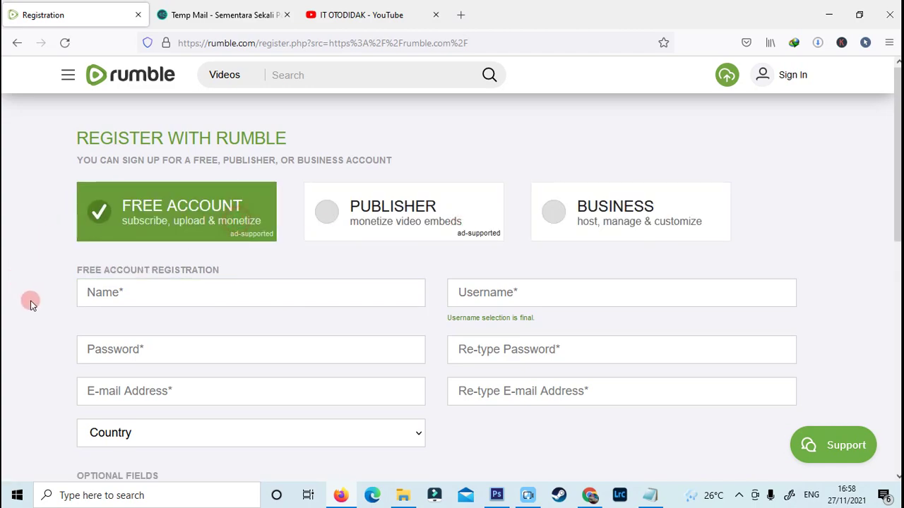
{"action": "left_click", "coordinate": [172, 289]}
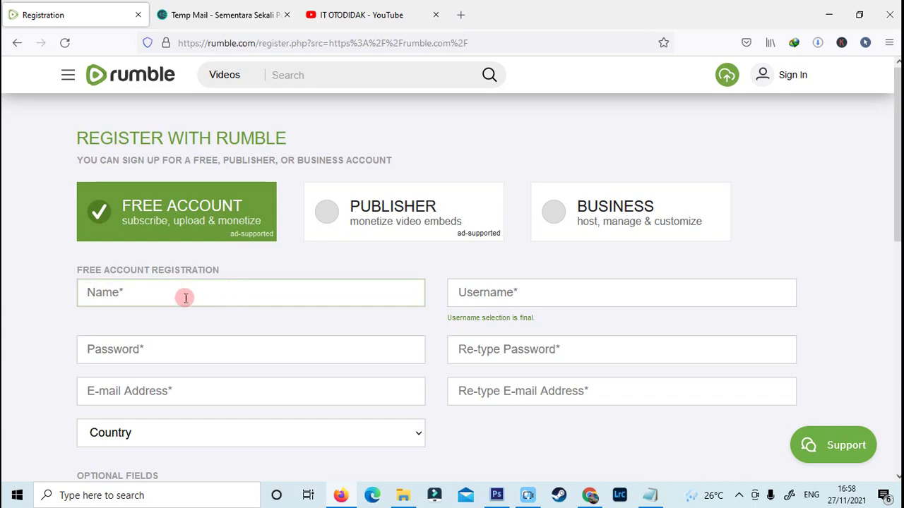
{"action": "scroll", "coordinate": [155, 243], "scroll_direction": "down", "scroll_amount": 1}
Step: Enter the account holder's name and a 13-character password
{"action": "type", "text": "marwoto"}
{"action": "left_click", "coordinate": [236, 282]}
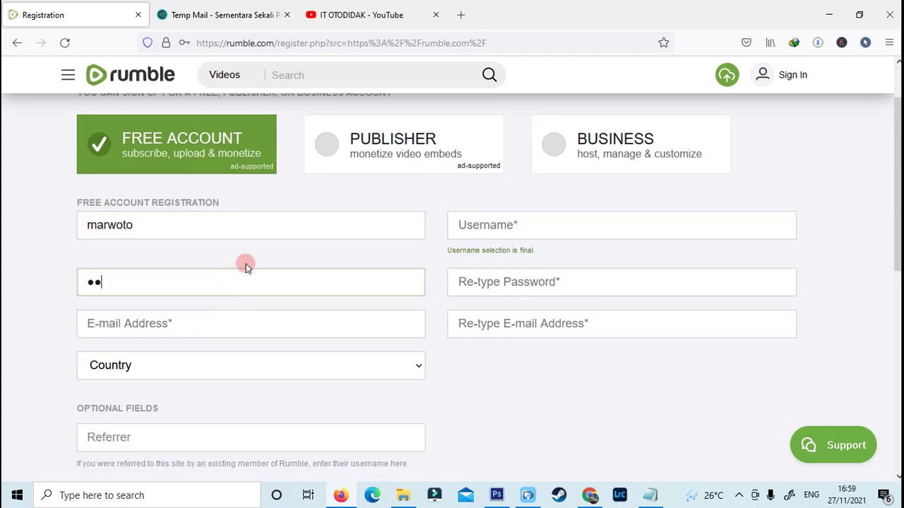
{"action": "type", "text": "*************"}
Step: Select the e-mail field and check the temporary address in the Temp Mail tab
{"action": "left_click", "coordinate": [246, 319]}
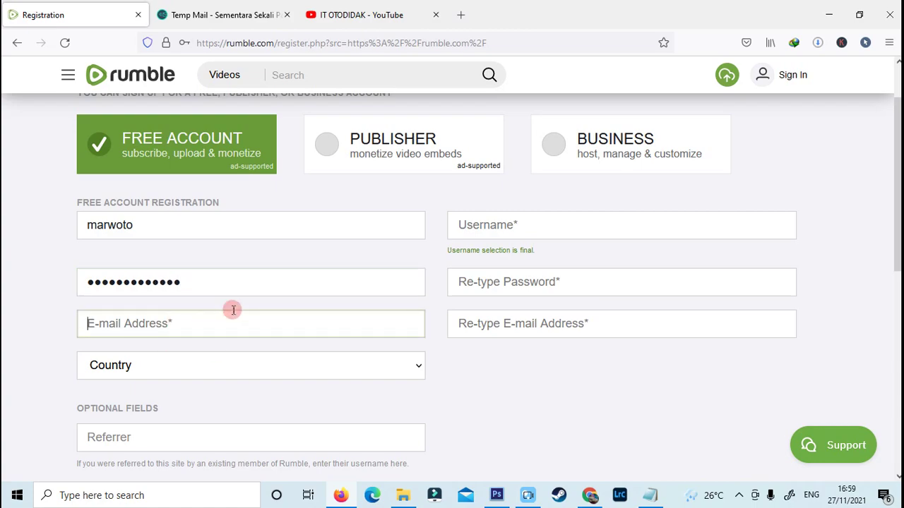
{"action": "left_click", "coordinate": [163, 7]}
{"action": "left_click", "coordinate": [87, 9]}
{"action": "left_click", "coordinate": [219, 12]}
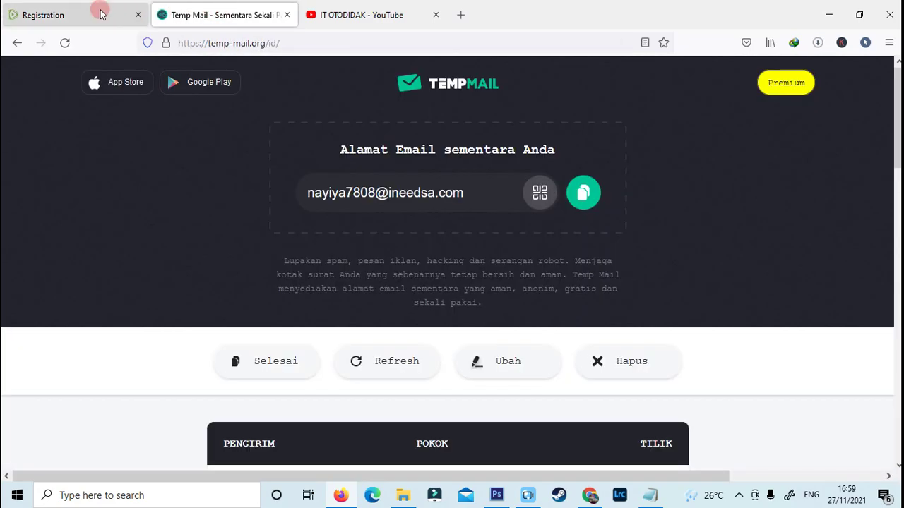
Step: Copy the Temp Mail address and return to the registration form's e-mail field
{"action": "left_click", "coordinate": [99, 14]}
{"action": "left_click", "coordinate": [202, 8]}
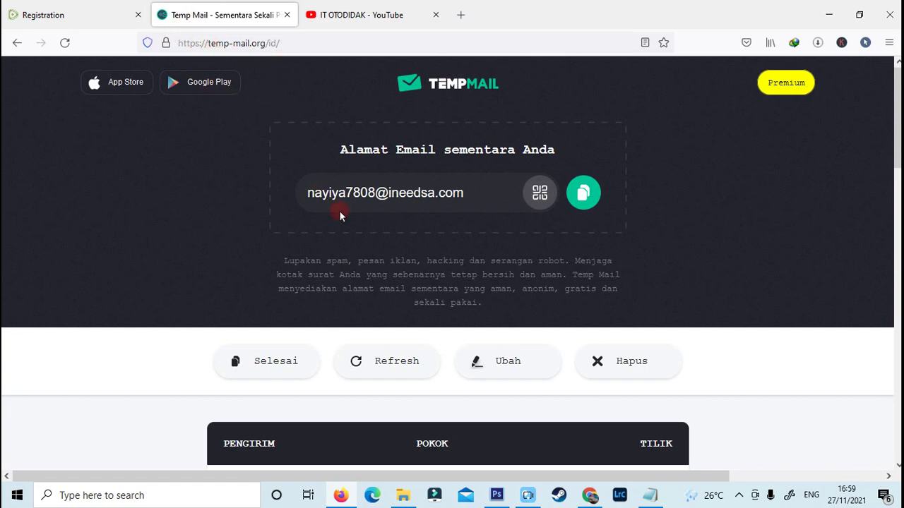
{"action": "scroll", "coordinate": [480, 253], "scroll_direction": "down", "scroll_amount": 2}
{"action": "scroll", "coordinate": [478, 250], "scroll_direction": "up", "scroll_amount": 2}
{"action": "left_click", "coordinate": [583, 193]}
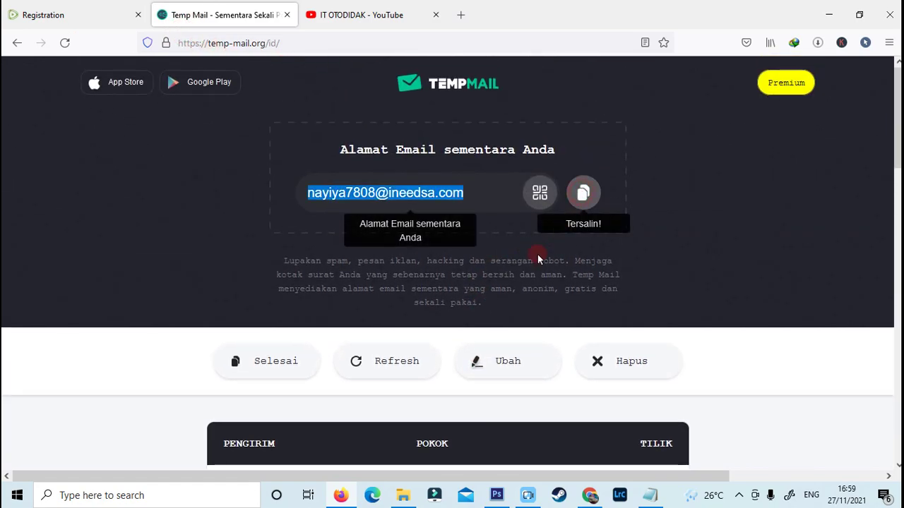
{"action": "left_click", "coordinate": [31, 11]}
{"action": "left_click", "coordinate": [187, 326]}
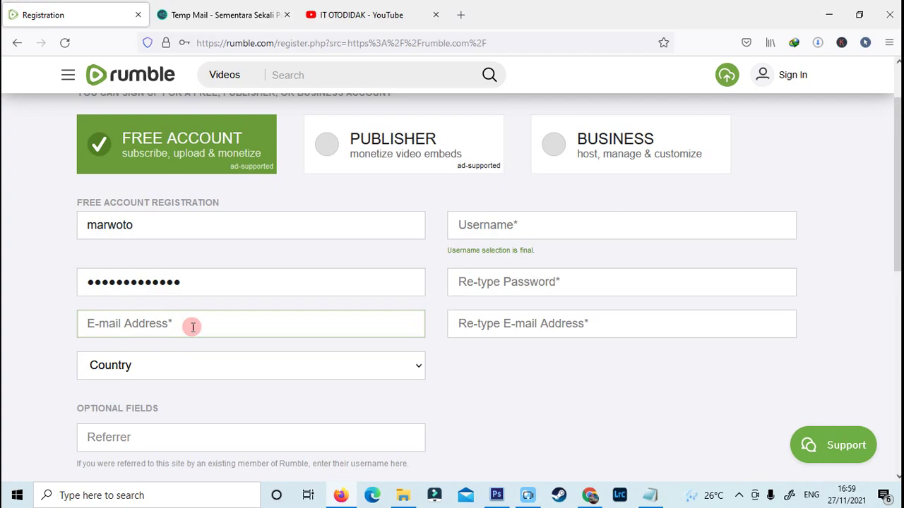
Step: Paste the temporary address into both e-mail fields and enter 'nay' in the next field
{"action": "key", "text": "ctrl+v"}
{"action": "left_click", "coordinate": [600, 332]}
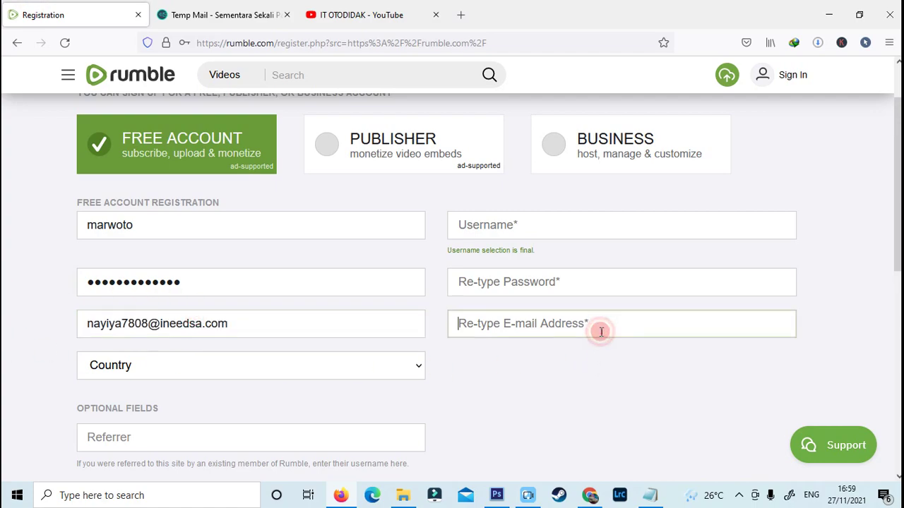
{"action": "key", "text": "ctrl+v"}
{"action": "left_click", "coordinate": [518, 282]}
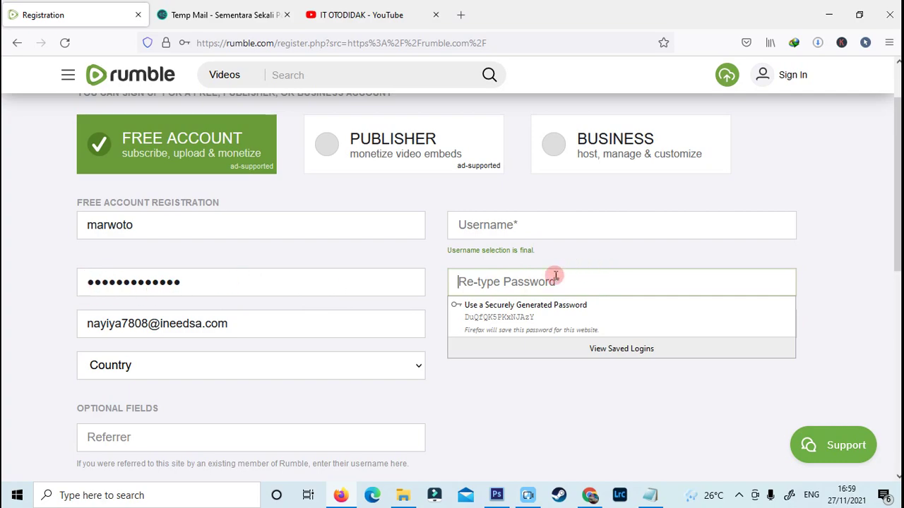
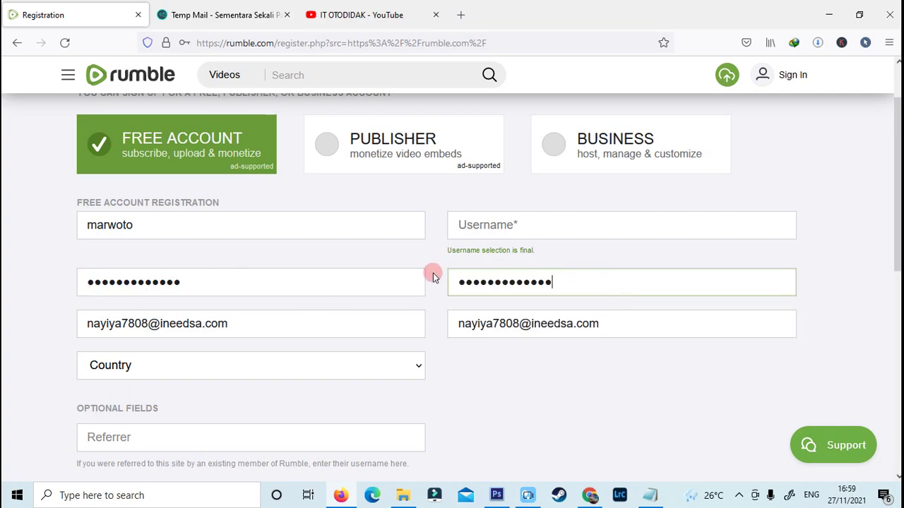
Step: Set the country to Indonesia
{"action": "left_click", "coordinate": [535, 224]}
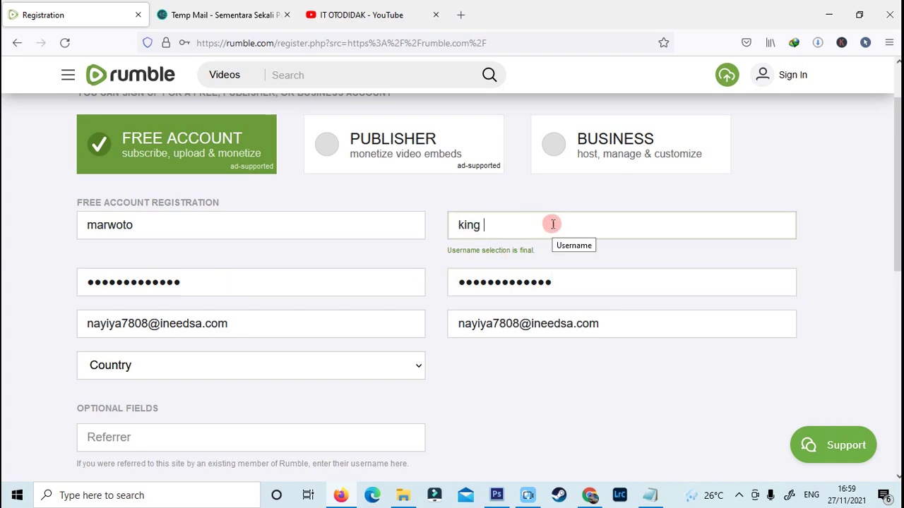
{"action": "scroll", "coordinate": [343, 233], "scroll_direction": "down", "scroll_amount": 2}
{"action": "left_click", "coordinate": [343, 230]}
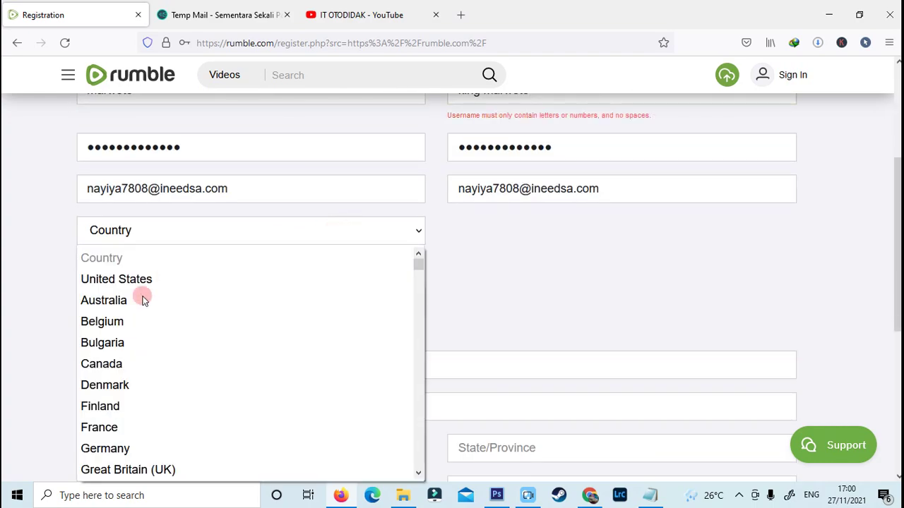
{"action": "scroll", "coordinate": [148, 282], "scroll_direction": "down", "scroll_amount": 10}
{"action": "key", "text": "i"}
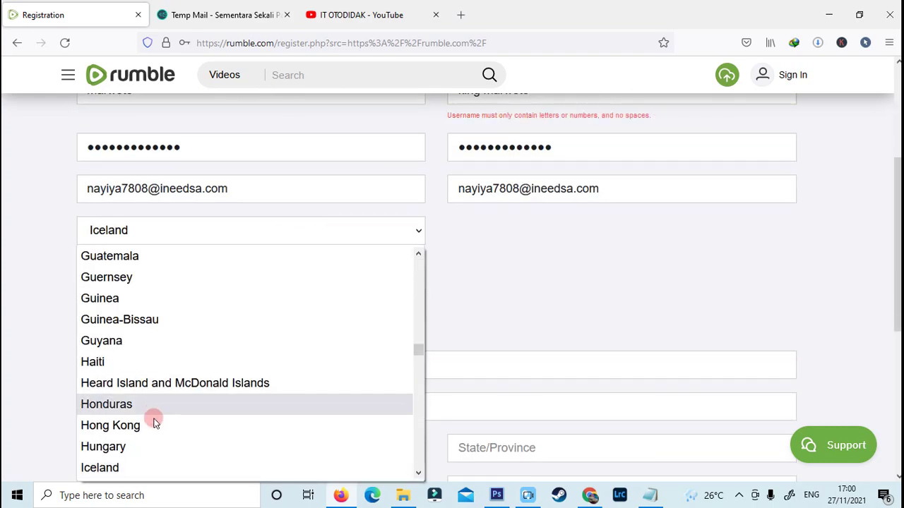
{"action": "scroll", "coordinate": [142, 455], "scroll_direction": "down", "scroll_amount": 4}
{"action": "scroll", "coordinate": [132, 409], "scroll_direction": "down", "scroll_amount": 2}
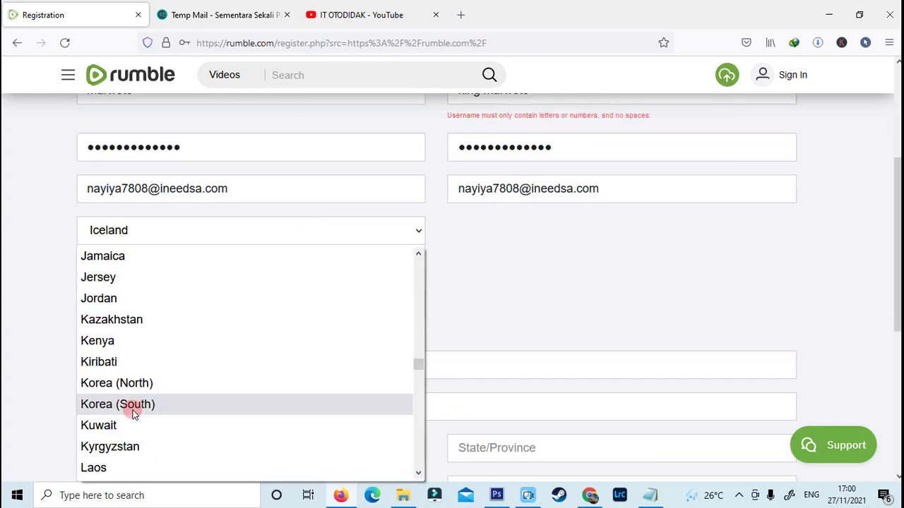
{"action": "scroll", "coordinate": [132, 367], "scroll_direction": "up", "scroll_amount": 2}
{"action": "left_click", "coordinate": [139, 257]}
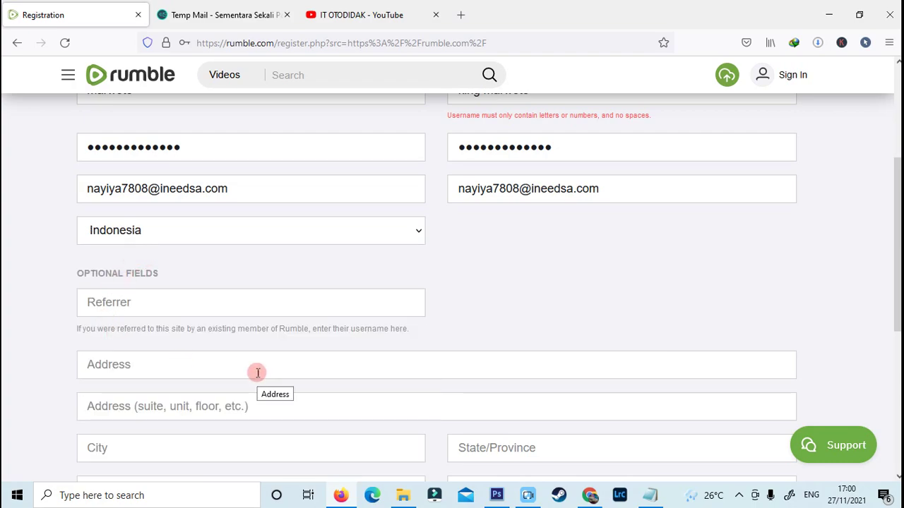
{"action": "scroll", "coordinate": [256, 371], "scroll_direction": "down", "scroll_amount": 1}
{"action": "scroll", "coordinate": [155, 301], "scroll_direction": "down", "scroll_amount": 2}
{"action": "left_click", "coordinate": [117, 179]}
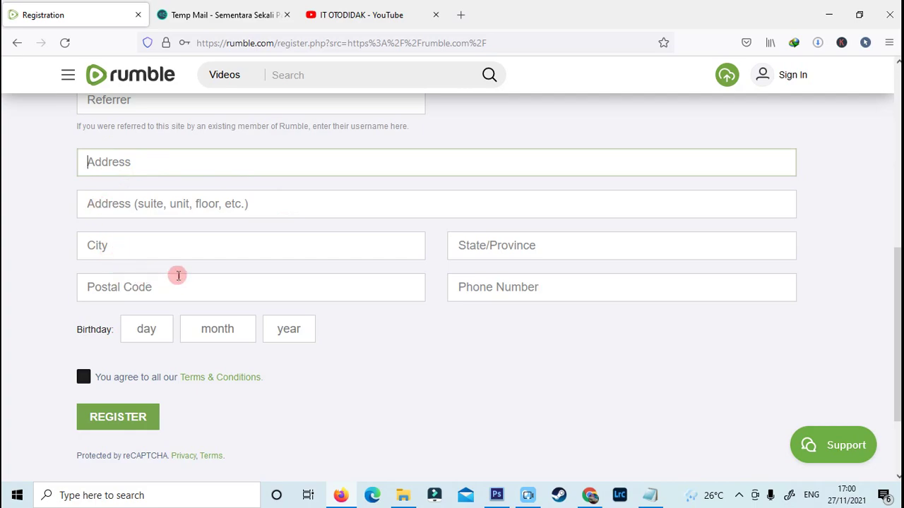
{"action": "left_click", "coordinate": [147, 329]}
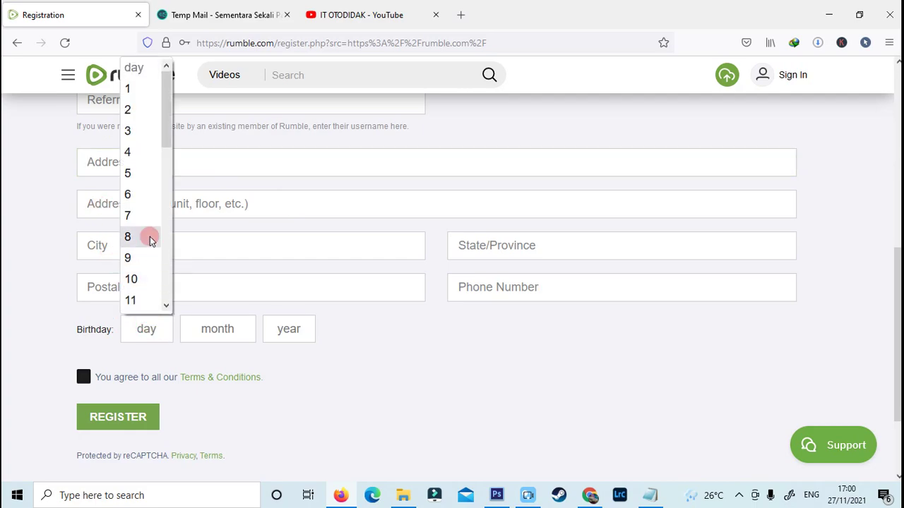
{"action": "scroll", "coordinate": [146, 282], "scroll_direction": "down", "scroll_amount": 4}
{"action": "scroll", "coordinate": [146, 299], "scroll_direction": "down", "scroll_amount": 2}
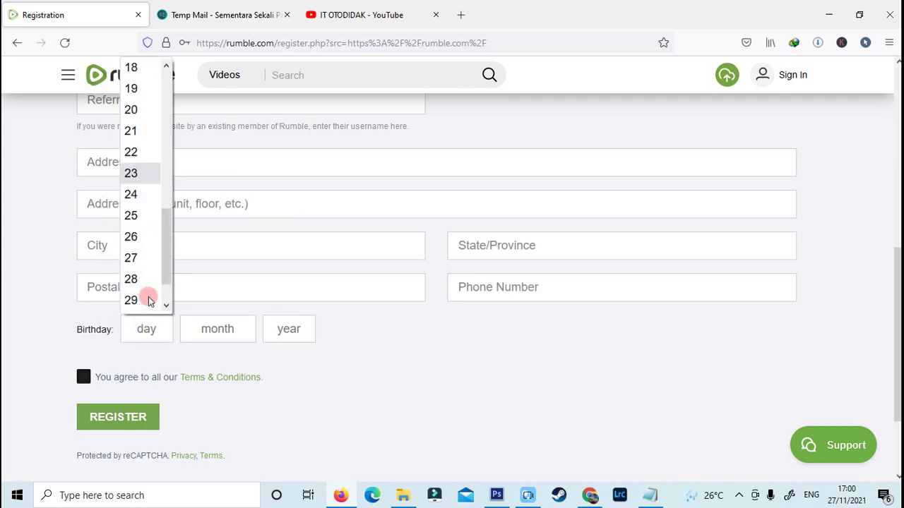
{"action": "left_click", "coordinate": [127, 193]}
{"action": "left_click", "coordinate": [218, 327]}
{"action": "left_click", "coordinate": [211, 281]}
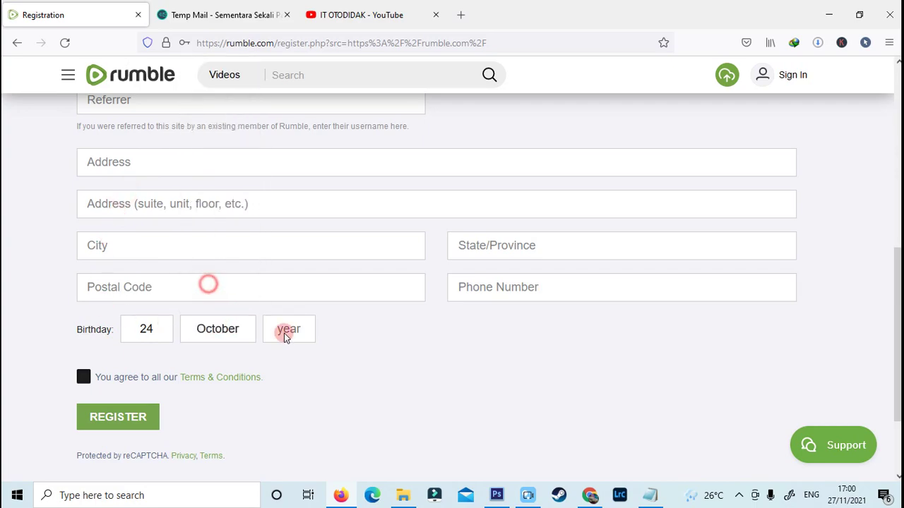
{"action": "left_click", "coordinate": [290, 329]}
{"action": "scroll", "coordinate": [277, 262], "scroll_direction": "down", "scroll_amount": 12}
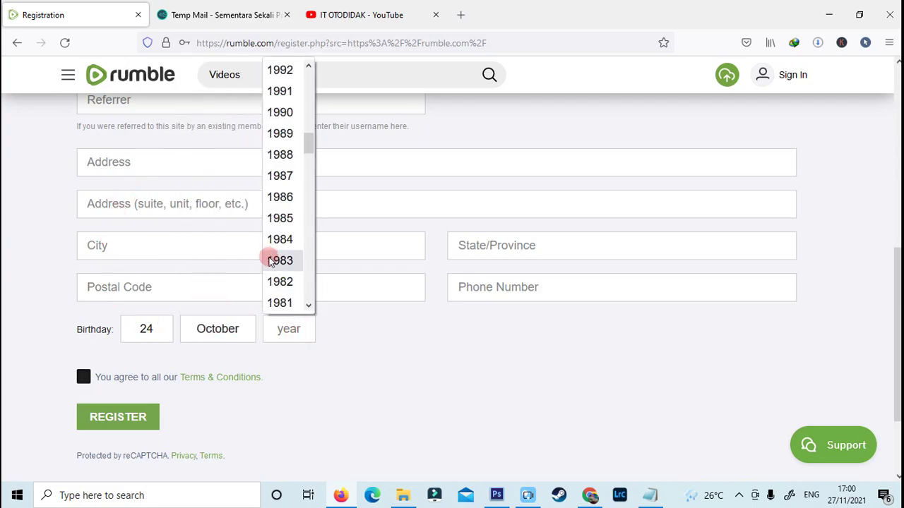
{"action": "left_click", "coordinate": [284, 217]}
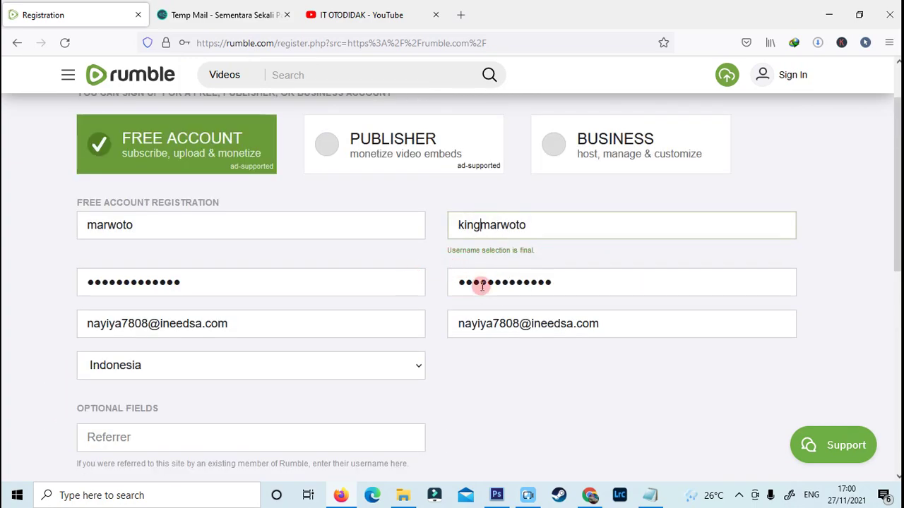
Step: Submit the registration form and switch to the Temp Mail inbox
{"action": "scroll", "coordinate": [420, 321], "scroll_direction": "down", "scroll_amount": 3}
{"action": "scroll", "coordinate": [425, 317], "scroll_direction": "up", "scroll_amount": 4}
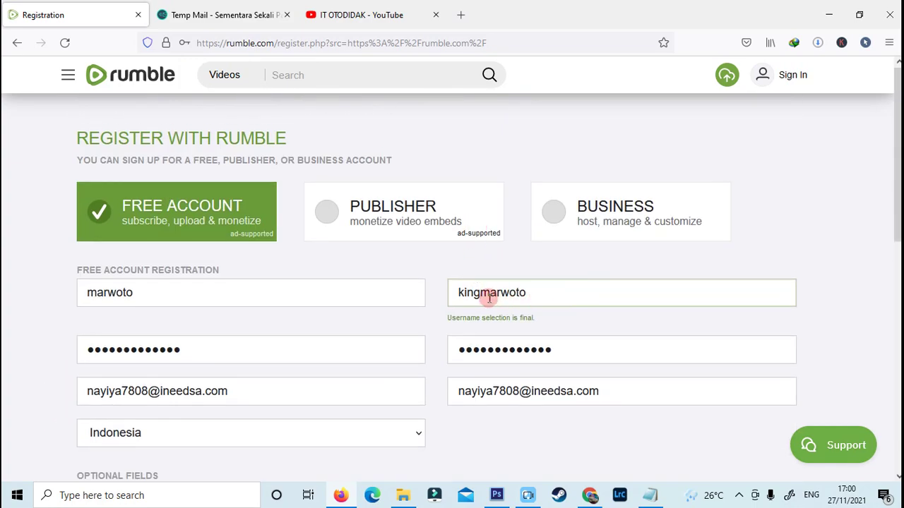
{"action": "scroll", "coordinate": [315, 356], "scroll_direction": "down", "scroll_amount": 8}
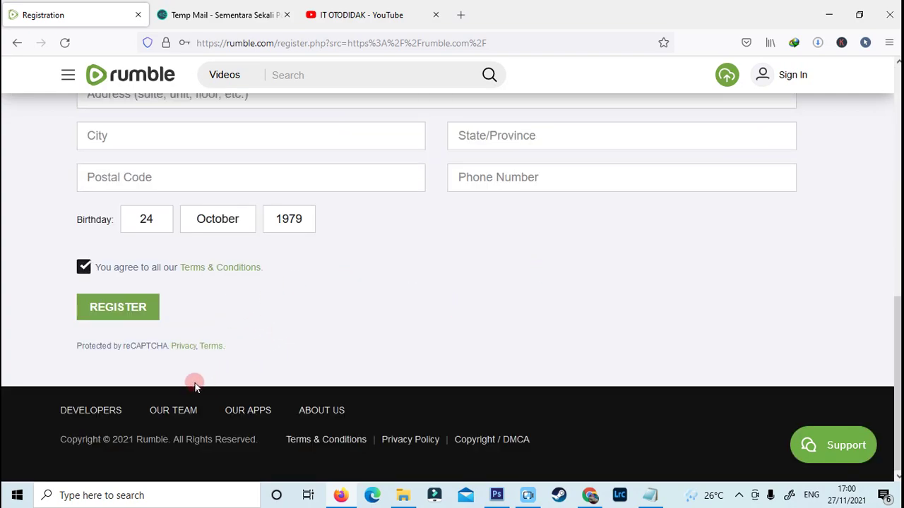
{"action": "left_click", "coordinate": [115, 306]}
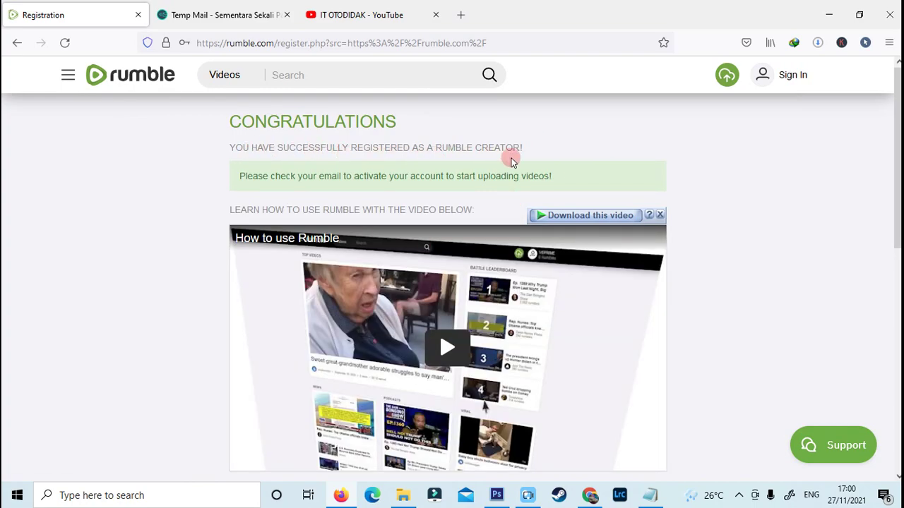
{"action": "left_click", "coordinate": [212, 15]}
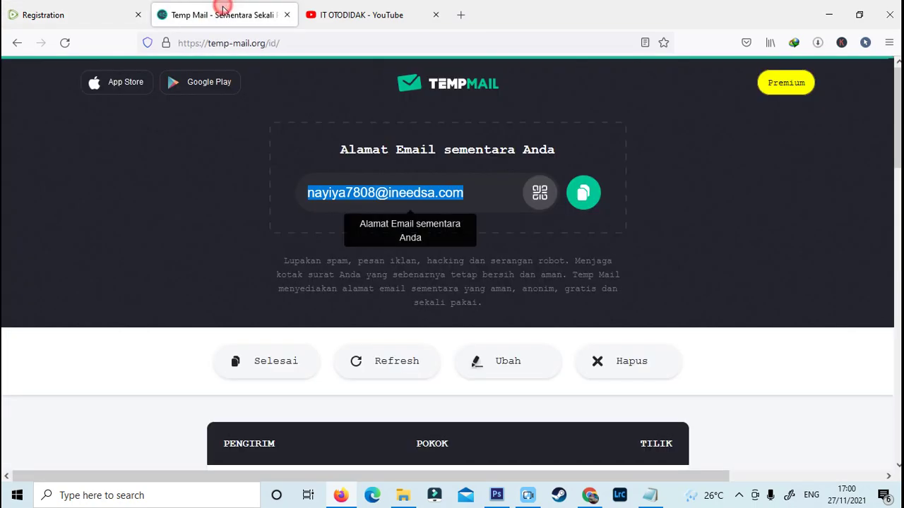
Step: Open the 'Please activate your account' e-mail and follow its activation link
{"action": "scroll", "coordinate": [353, 233], "scroll_direction": "down", "scroll_amount": 4}
{"action": "left_click", "coordinate": [494, 220]}
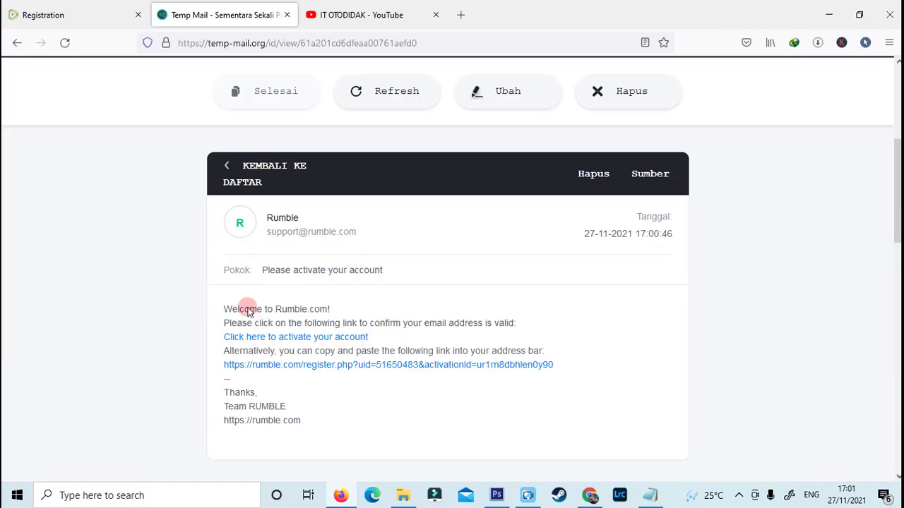
{"action": "scroll", "coordinate": [256, 260], "scroll_direction": "down", "scroll_amount": 1}
{"action": "scroll", "coordinate": [324, 237], "scroll_direction": "down", "scroll_amount": 1}
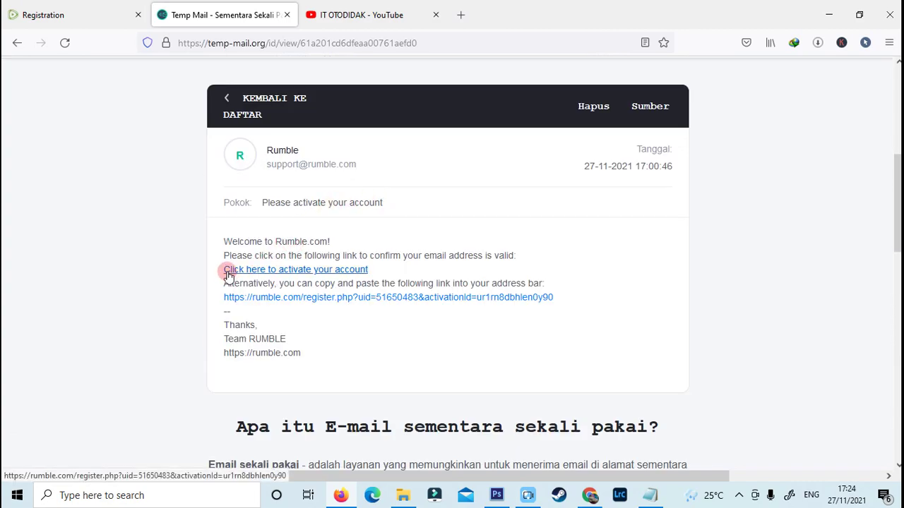
{"action": "left_click", "coordinate": [353, 276]}
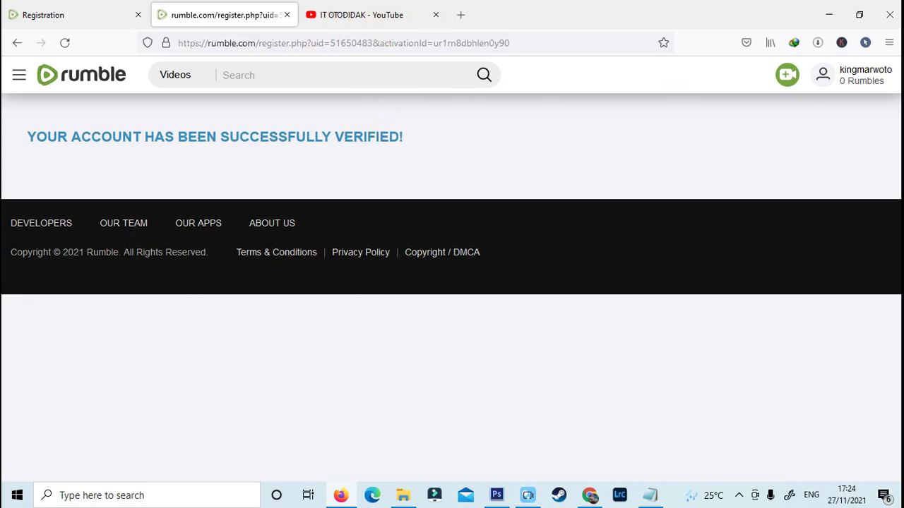
Step: Open Account Overview from the user menu to see the $0.00 balance and earnings
{"action": "left_click", "coordinate": [853, 75]}
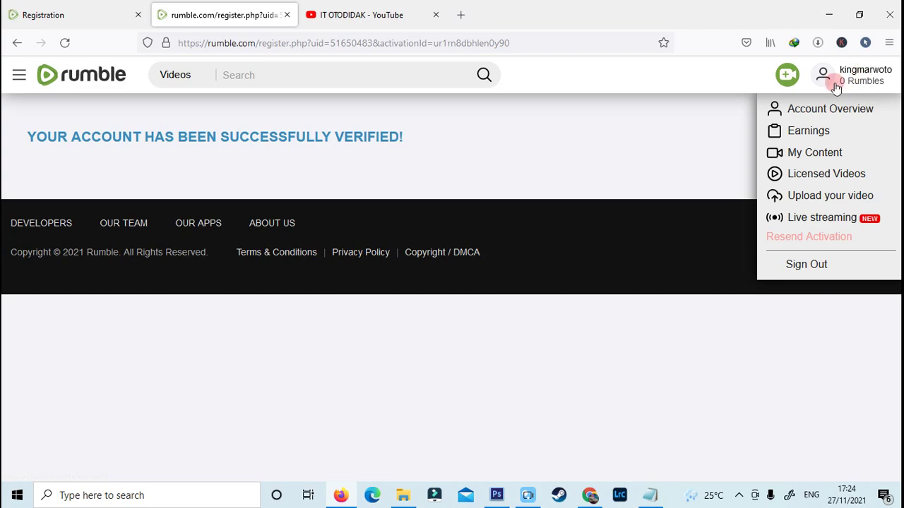
{"action": "left_click", "coordinate": [730, 107]}
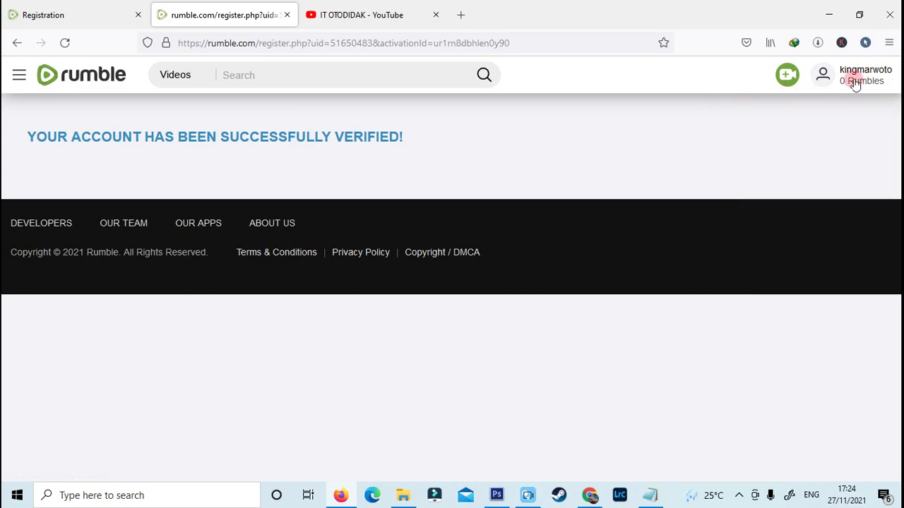
{"action": "left_click", "coordinate": [856, 79]}
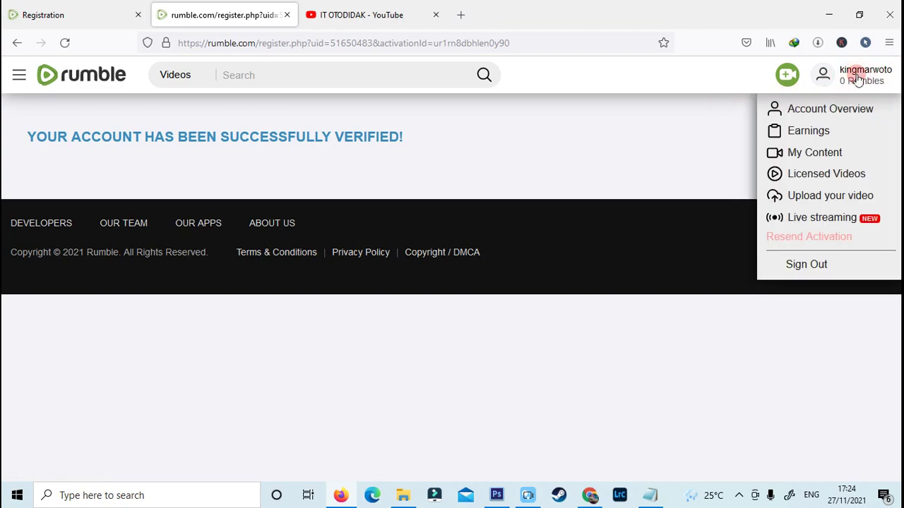
{"action": "left_click", "coordinate": [810, 112]}
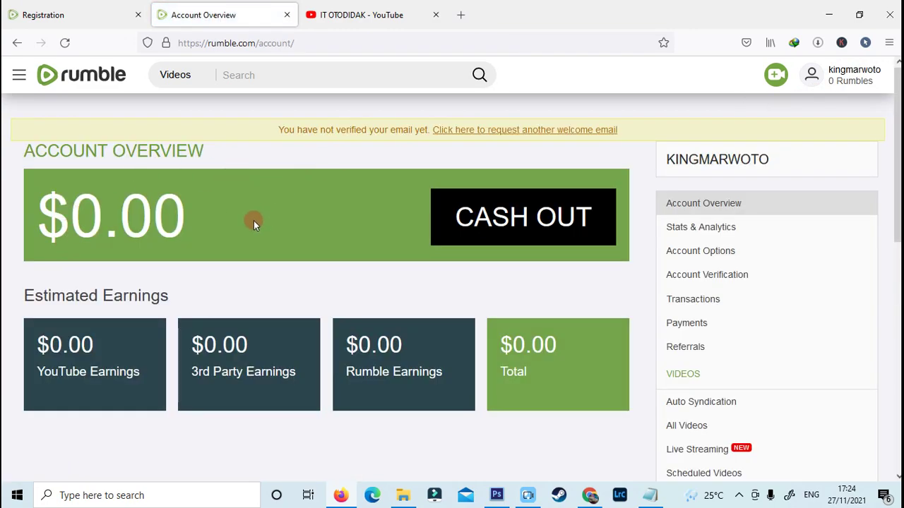
{"action": "scroll", "coordinate": [352, 320], "scroll_direction": "down", "scroll_amount": 3}
{"action": "scroll", "coordinate": [352, 320], "scroll_direction": "up", "scroll_amount": 3}
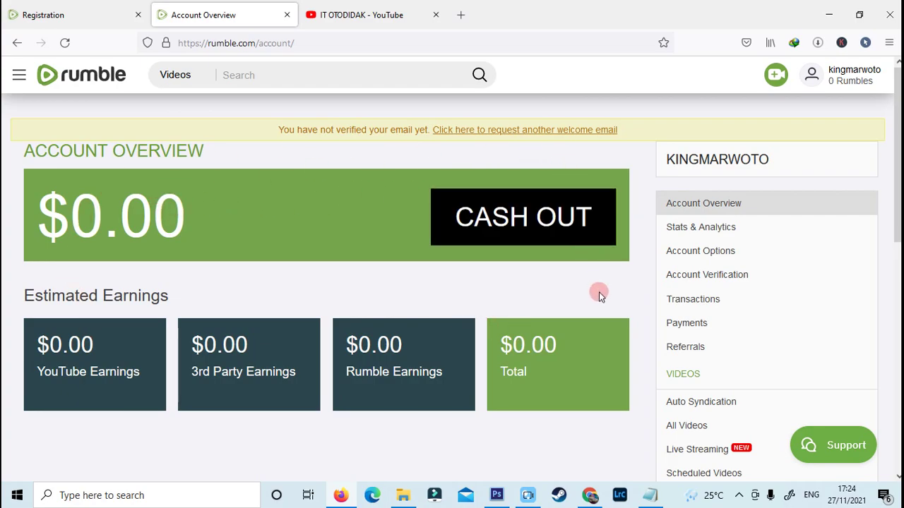
Step: Open Profile Settings, keep PayPal as payment method, and save, dismissing the confirmation notice
{"action": "left_click", "coordinate": [720, 255]}
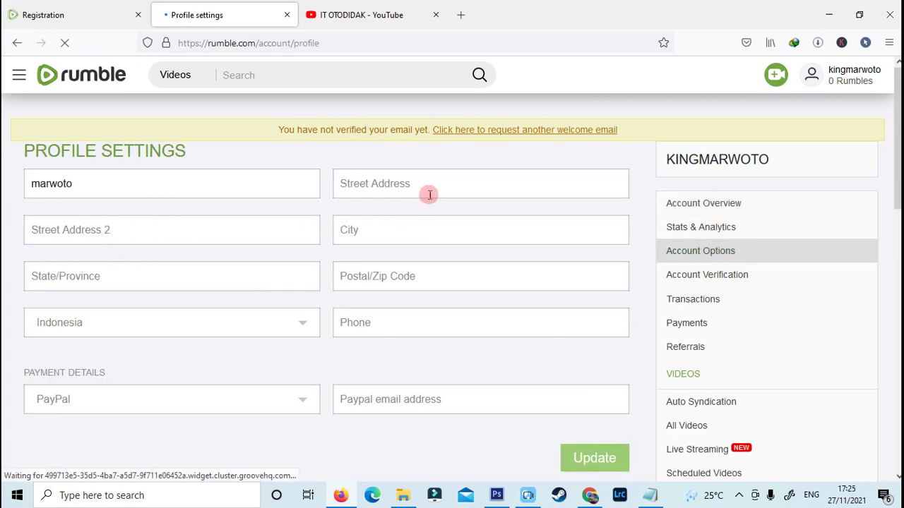
{"action": "scroll", "coordinate": [268, 324], "scroll_direction": "down", "scroll_amount": 5}
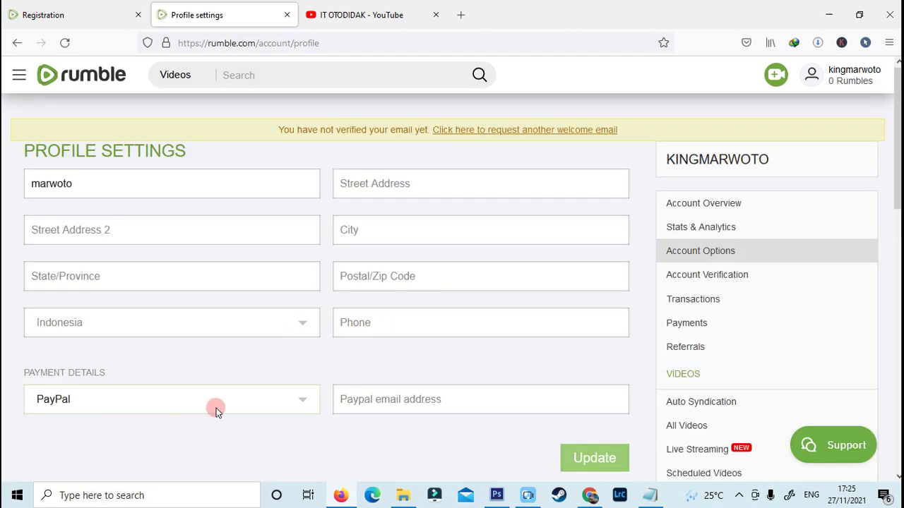
{"action": "left_click", "coordinate": [216, 409]}
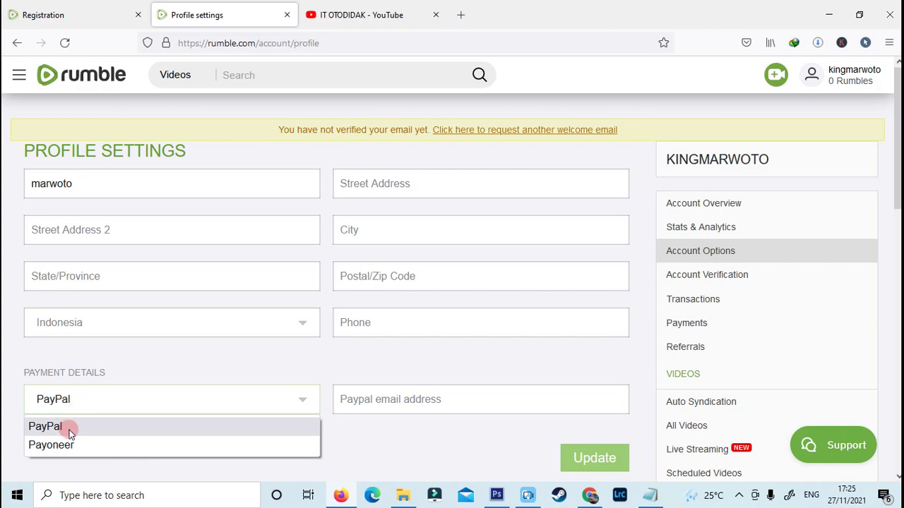
{"action": "left_click", "coordinate": [429, 401]}
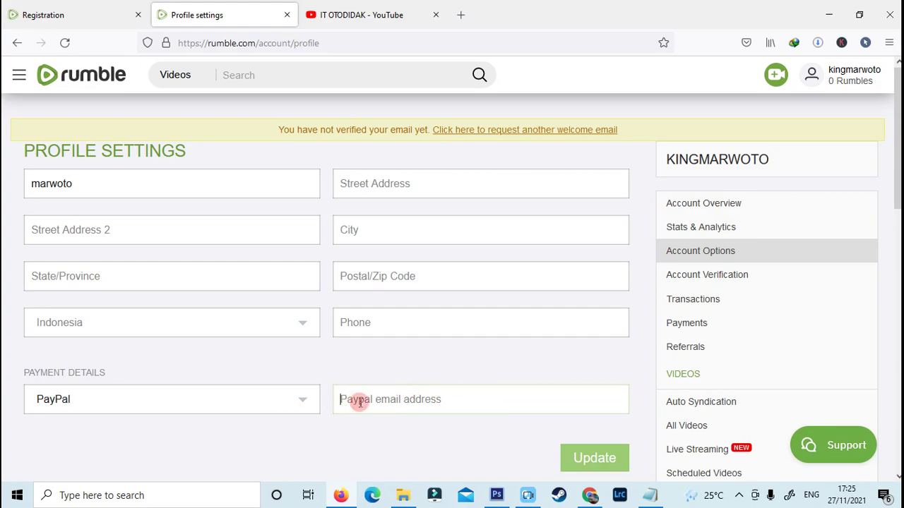
{"action": "scroll", "coordinate": [464, 408], "scroll_direction": "down", "scroll_amount": 3}
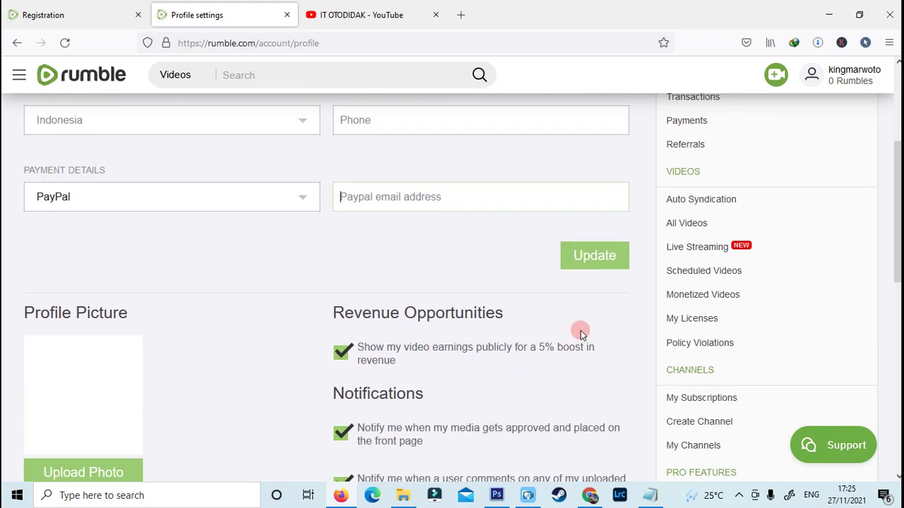
{"action": "left_click", "coordinate": [599, 258]}
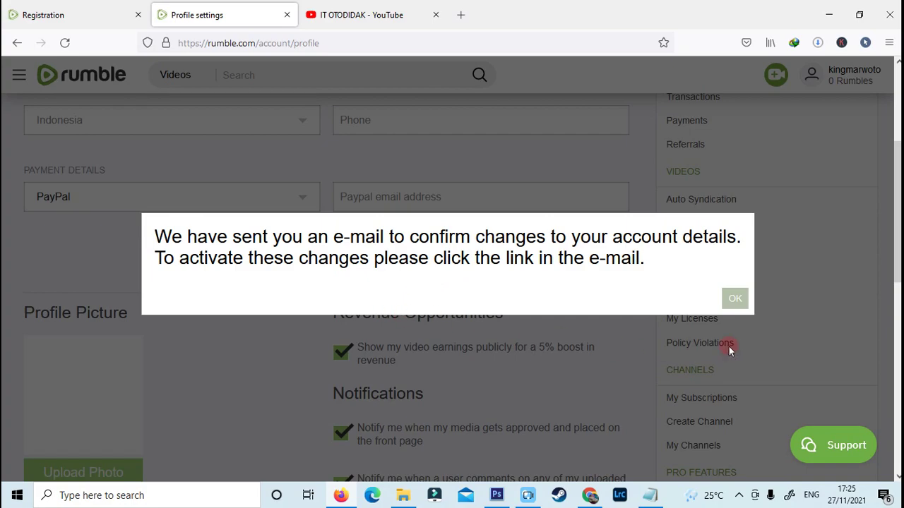
{"action": "left_click", "coordinate": [735, 299]}
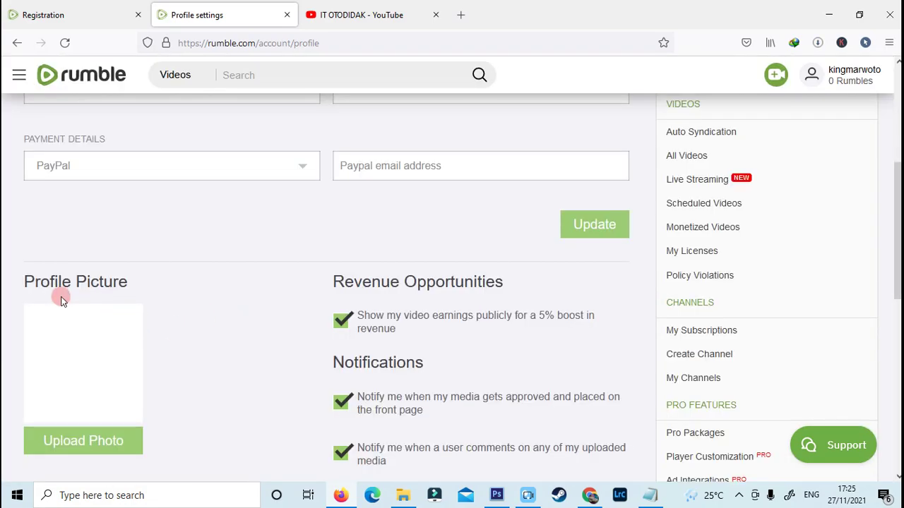
Step: Start a profile photo upload and cancel it
{"action": "scroll", "coordinate": [192, 386], "scroll_direction": "down", "scroll_amount": 3}
{"action": "scroll", "coordinate": [68, 225], "scroll_direction": "up", "scroll_amount": 1}
{"action": "scroll", "coordinate": [67, 225], "scroll_direction": "up", "scroll_amount": 2}
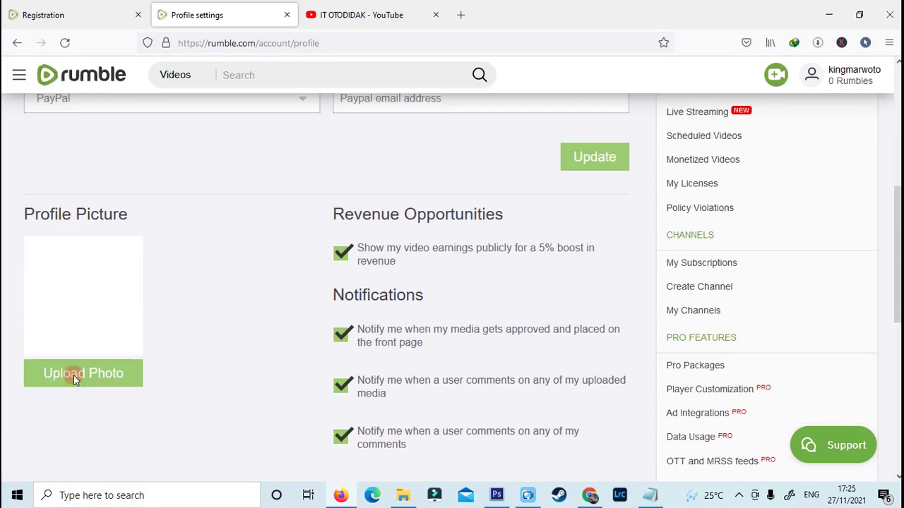
{"action": "left_click", "coordinate": [73, 374]}
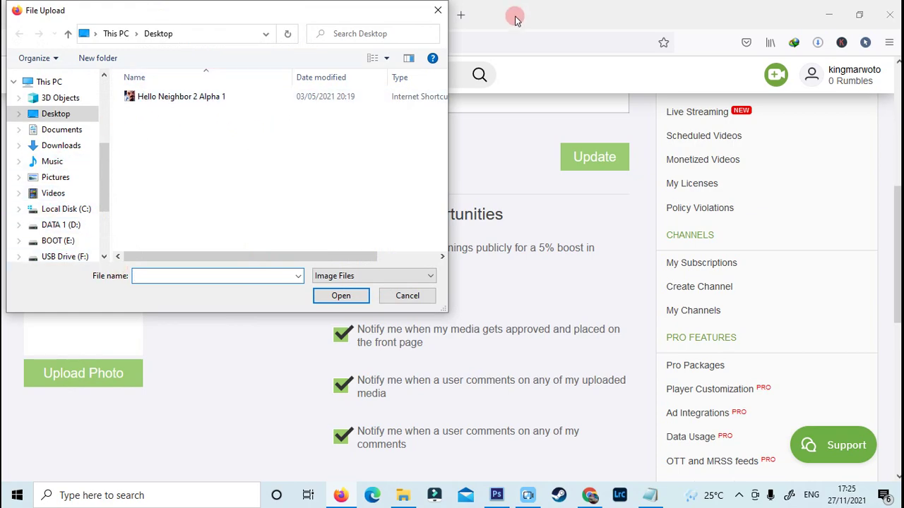
{"action": "left_click", "coordinate": [437, 10]}
{"action": "scroll", "coordinate": [240, 285], "scroll_direction": "up", "scroll_amount": 1}
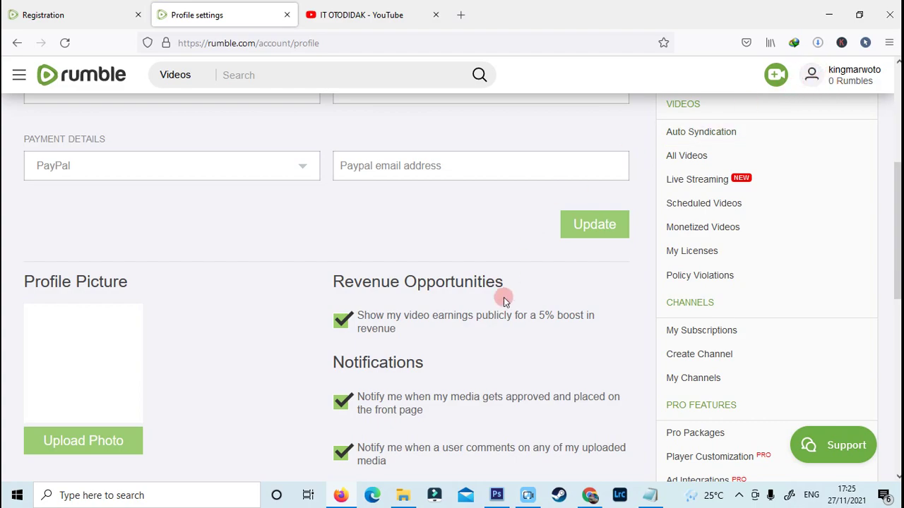
{"action": "scroll", "coordinate": [501, 318], "scroll_direction": "down", "scroll_amount": 5}
Step: Save the profile again and go to the Account Verification page
{"action": "left_click", "coordinate": [586, 247]}
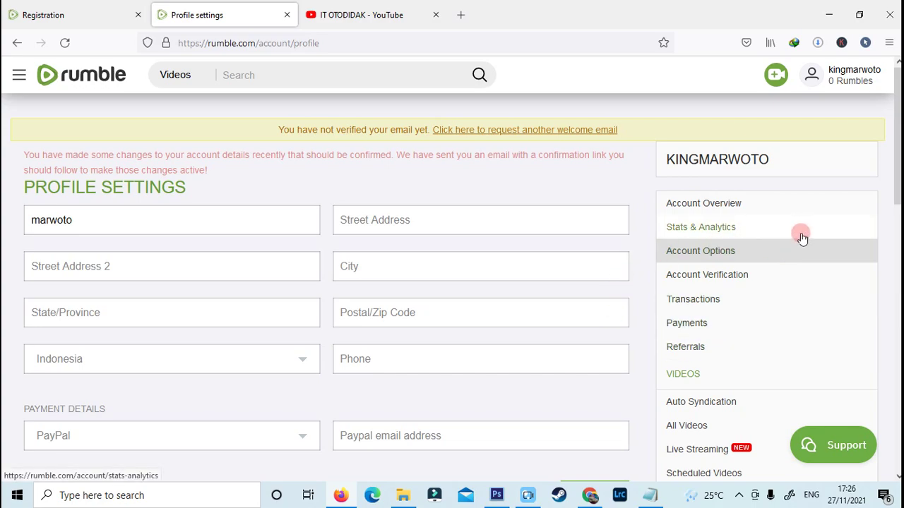
{"action": "left_click", "coordinate": [739, 279]}
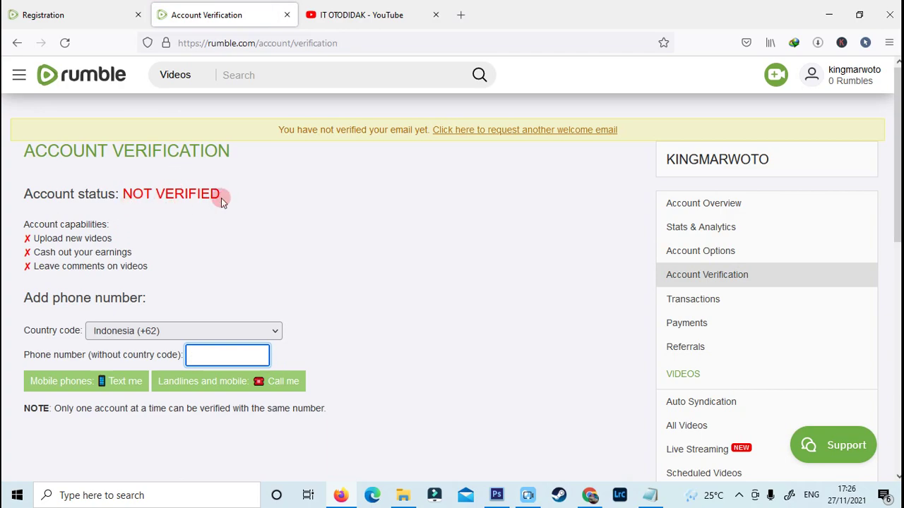
Step: Request an SMS code for a pasted Indonesia (+62) number and dismiss the service-unavailable warning
{"action": "left_click", "coordinate": [287, 329]}
{"action": "scroll", "coordinate": [163, 268], "scroll_direction": "up", "scroll_amount": 15}
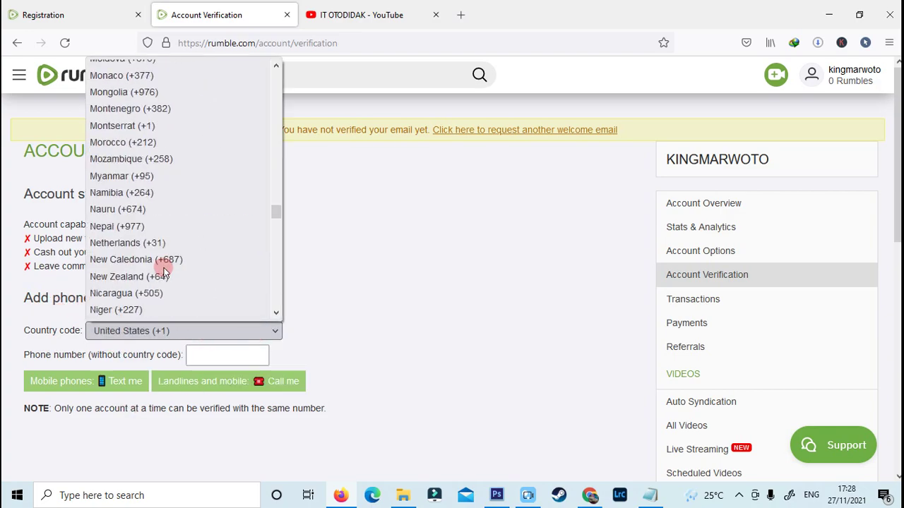
{"action": "key", "text": "i"}
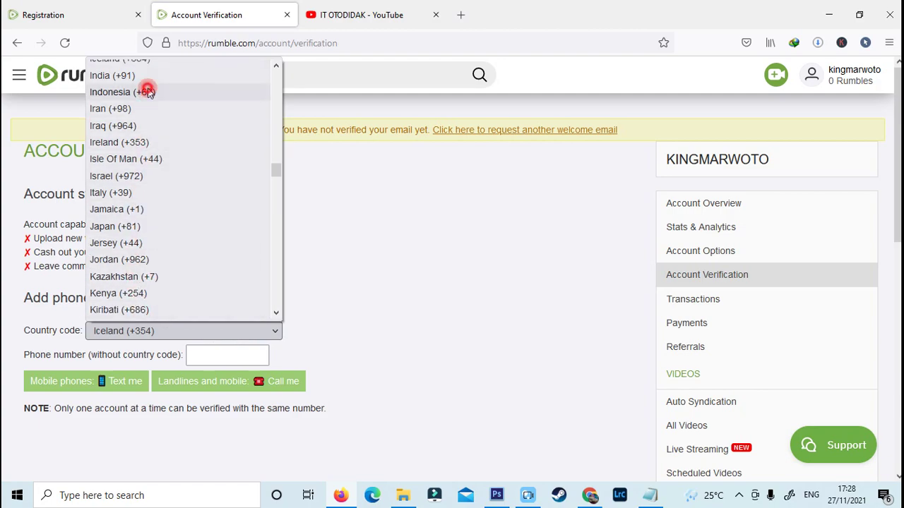
{"action": "left_click", "coordinate": [147, 92]}
{"action": "left_click", "coordinate": [202, 355]}
{"action": "key", "text": "ctrl+v"}
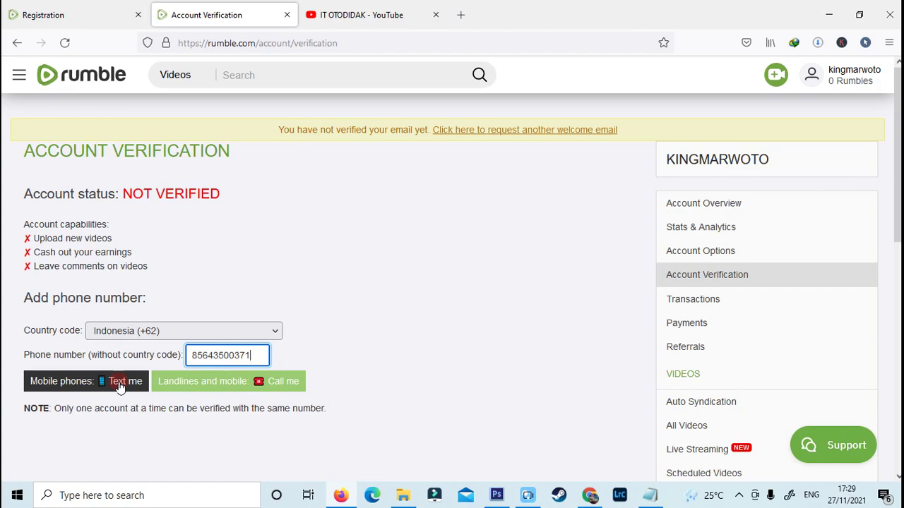
{"action": "left_click", "coordinate": [120, 388]}
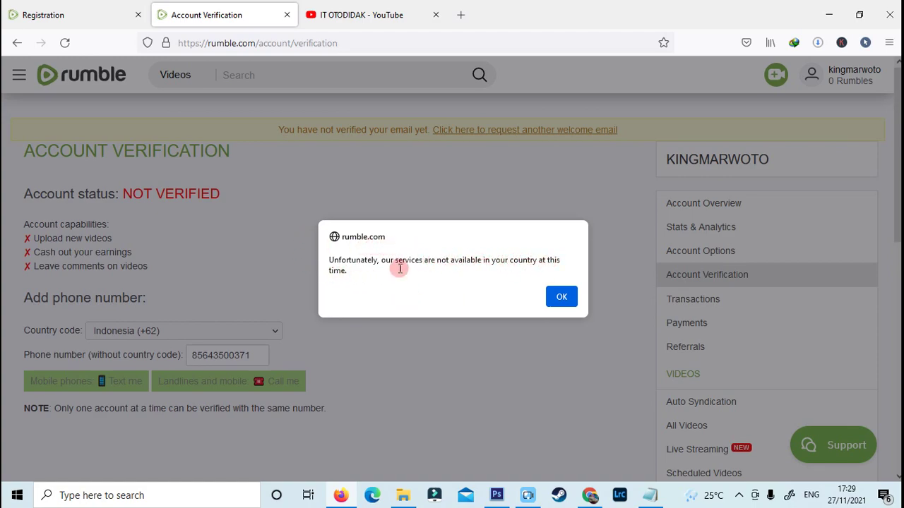
{"action": "left_click", "coordinate": [562, 297]}
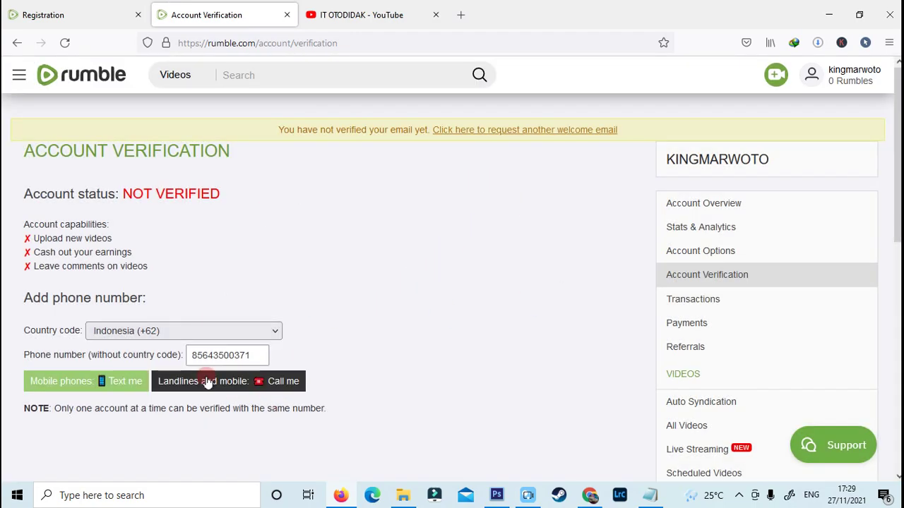
Step: Switch the country code to United States (+1) and clear the old phone number
{"action": "left_click", "coordinate": [272, 333]}
{"action": "scroll", "coordinate": [186, 272], "scroll_direction": "down", "scroll_amount": 20}
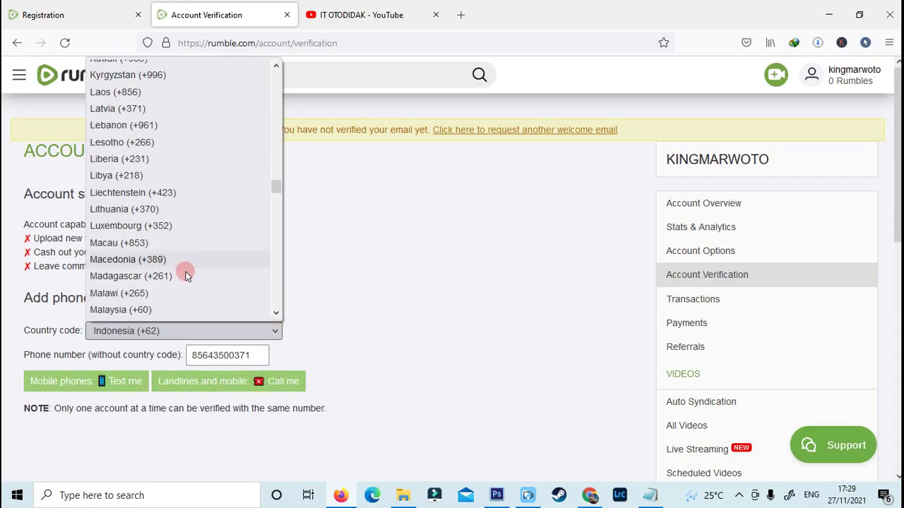
{"action": "scroll", "coordinate": [184, 283], "scroll_direction": "up", "scroll_amount": 4}
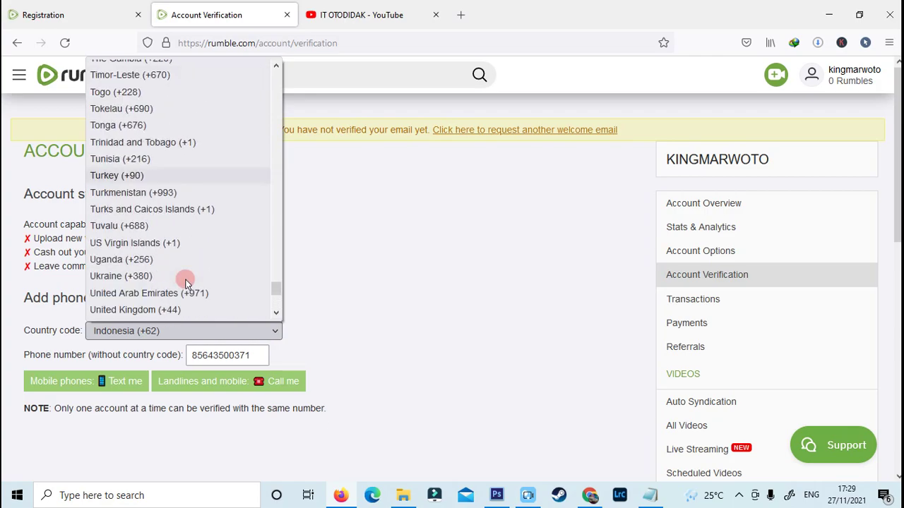
{"action": "scroll", "coordinate": [180, 304], "scroll_direction": "down", "scroll_amount": 2}
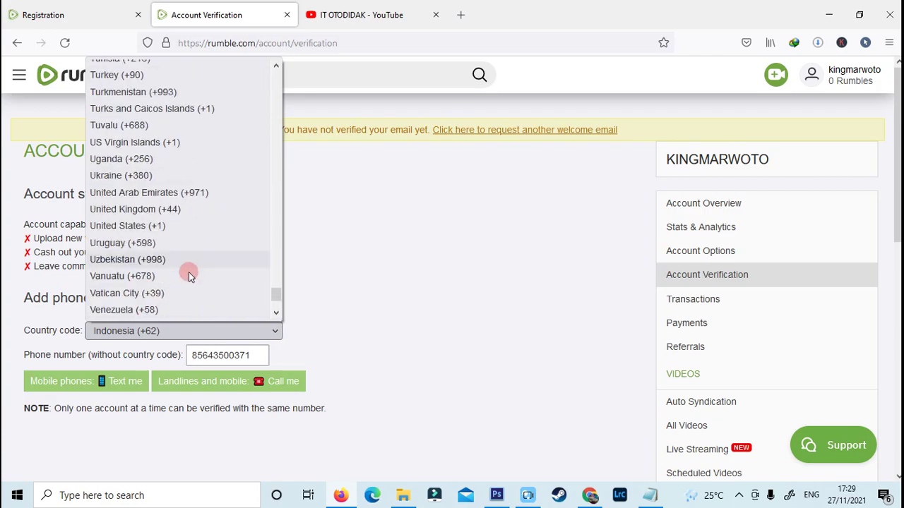
{"action": "left_click", "coordinate": [130, 226]}
{"action": "double_click", "coordinate": [258, 355]}
{"action": "key", "text": "BackSpace"}
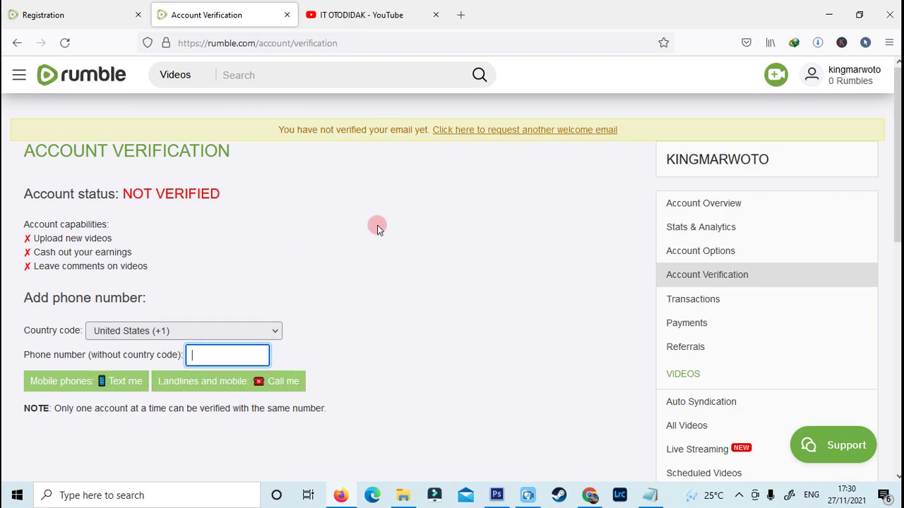
{"action": "double_click", "coordinate": [484, 19]}
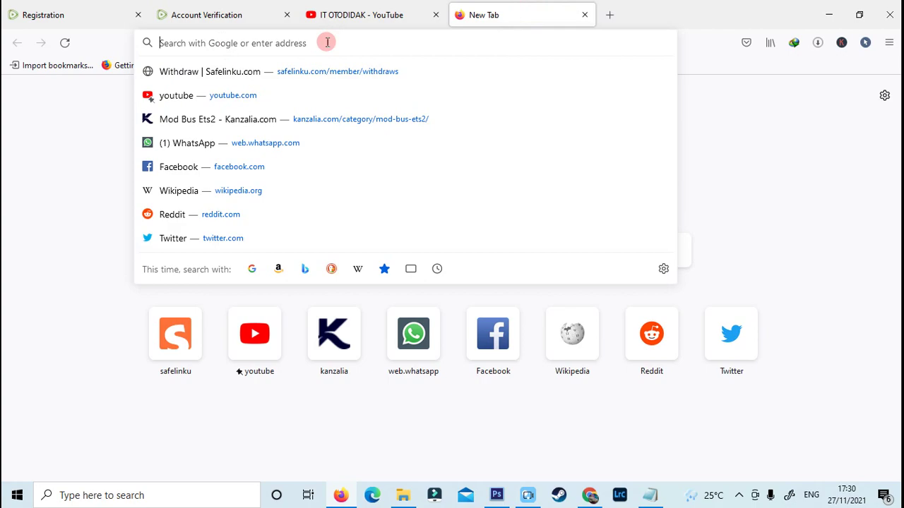
Step: Search Google for smsreceivefree, open smsreceivefree.com, and return to the Rumble tab
{"action": "type", "text": "sms"}
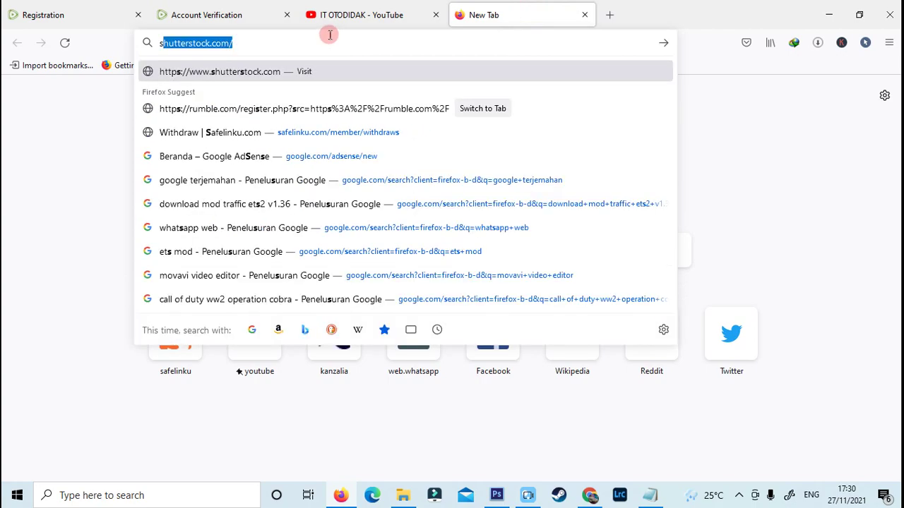
{"action": "type", "text": "r"}
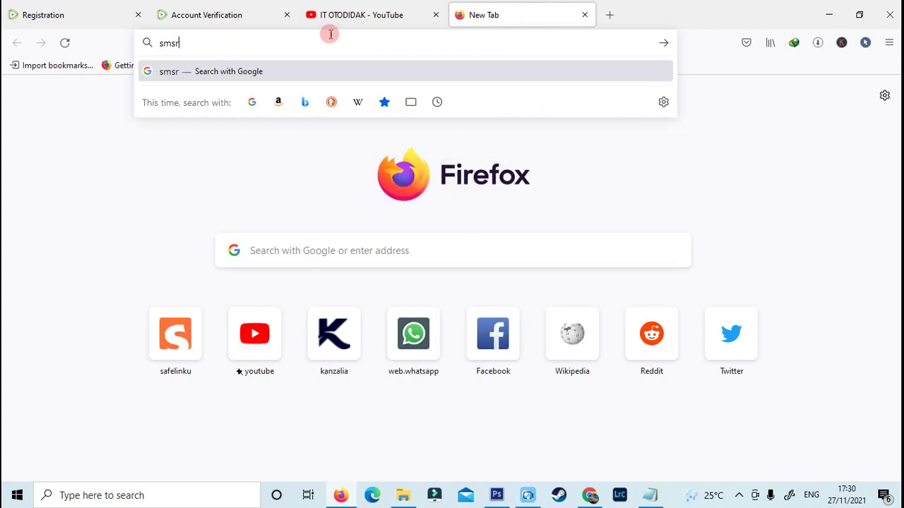
{"action": "type", "text": "ecivefree"}
{"action": "key", "text": "Return"}
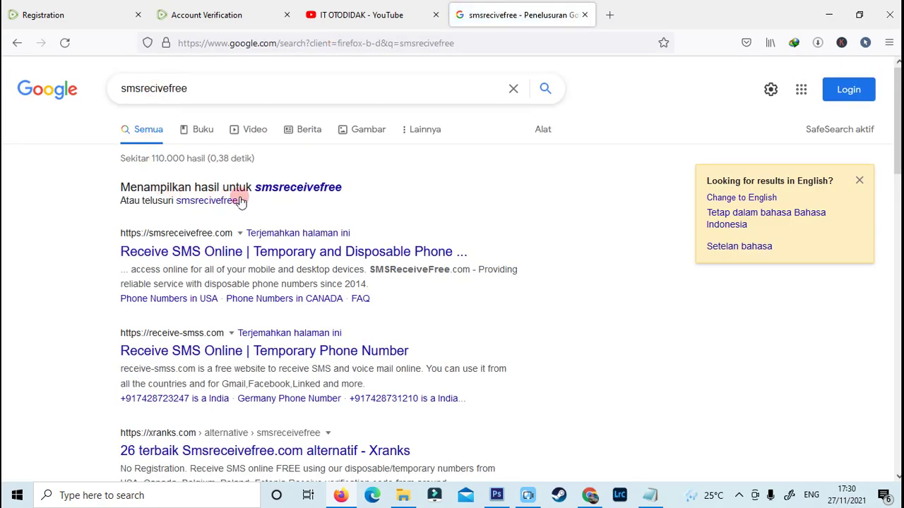
{"action": "left_click", "coordinate": [303, 189]}
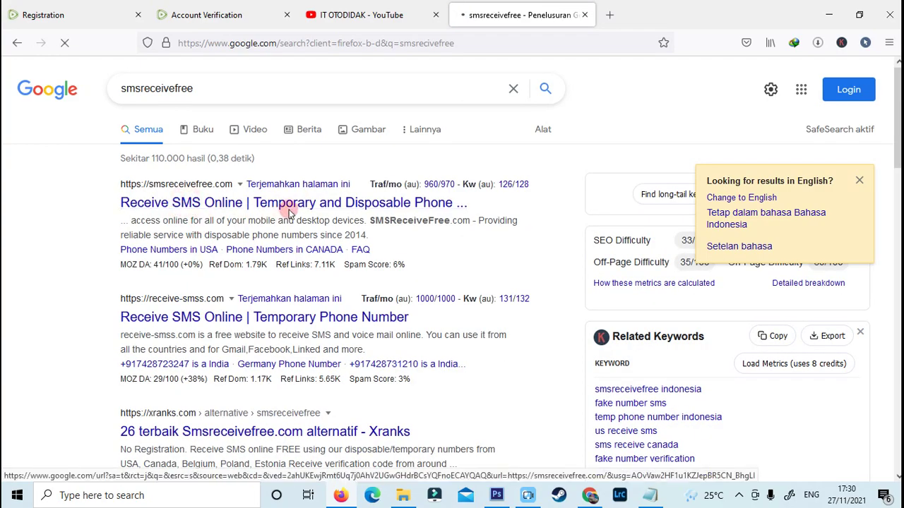
{"action": "left_click", "coordinate": [281, 217]}
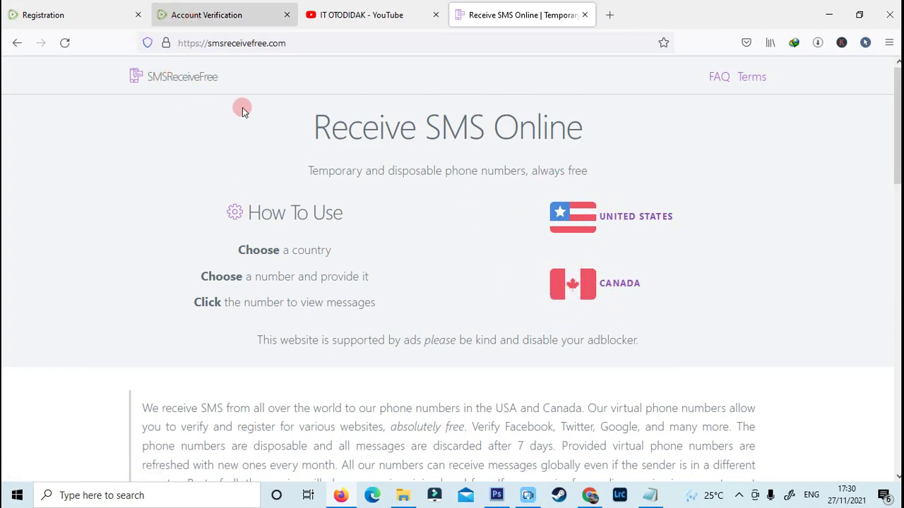
{"action": "left_click", "coordinate": [239, 10]}
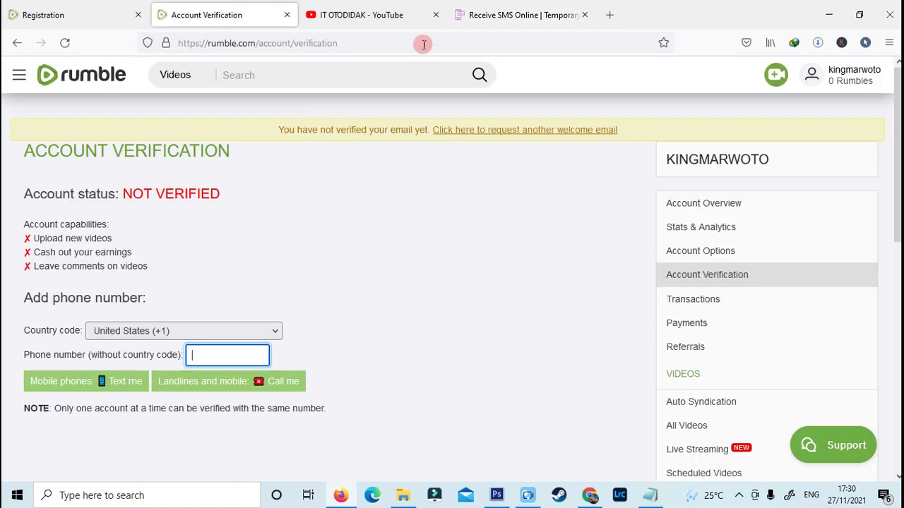
Step: Open the inbox of the newest California US number on SMSReceiveFree
{"action": "left_click", "coordinate": [492, 12]}
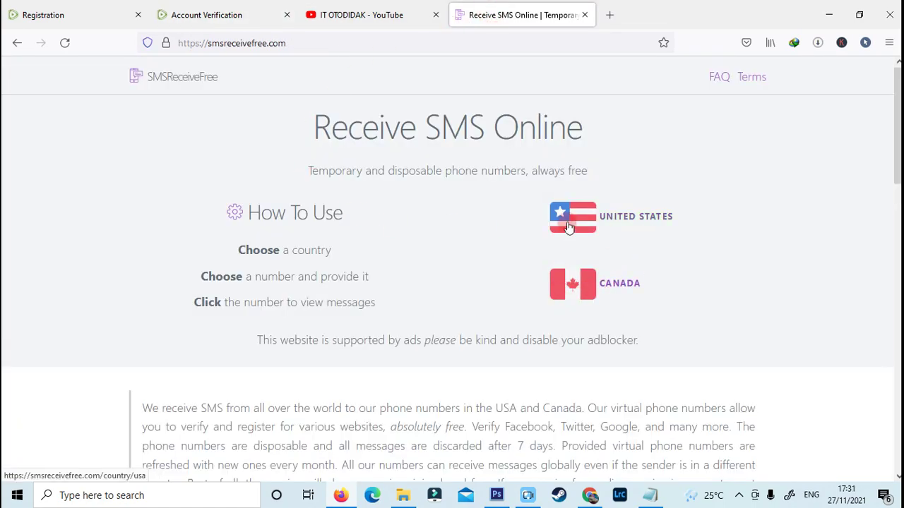
{"action": "scroll", "coordinate": [436, 293], "scroll_direction": "down", "scroll_amount": 3}
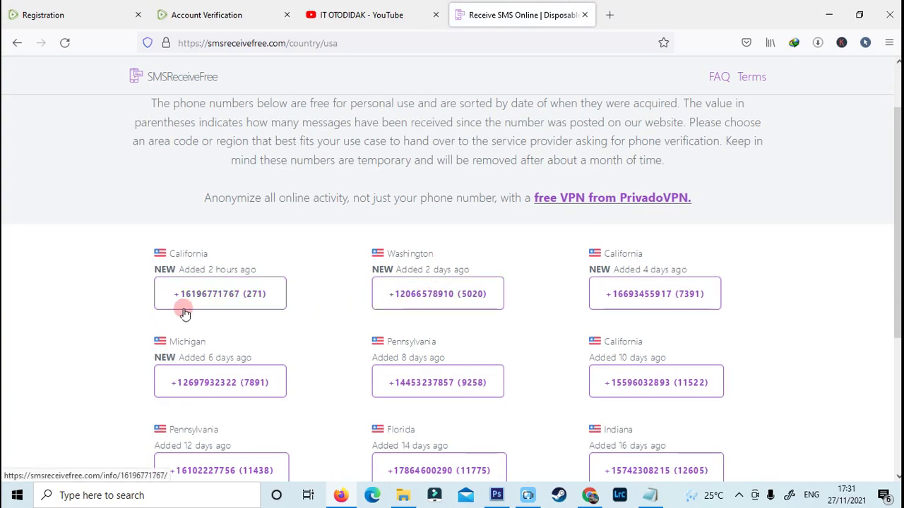
{"action": "scroll", "coordinate": [591, 450], "scroll_direction": "down", "scroll_amount": 3}
{"action": "scroll", "coordinate": [232, 317], "scroll_direction": "up", "scroll_amount": 5}
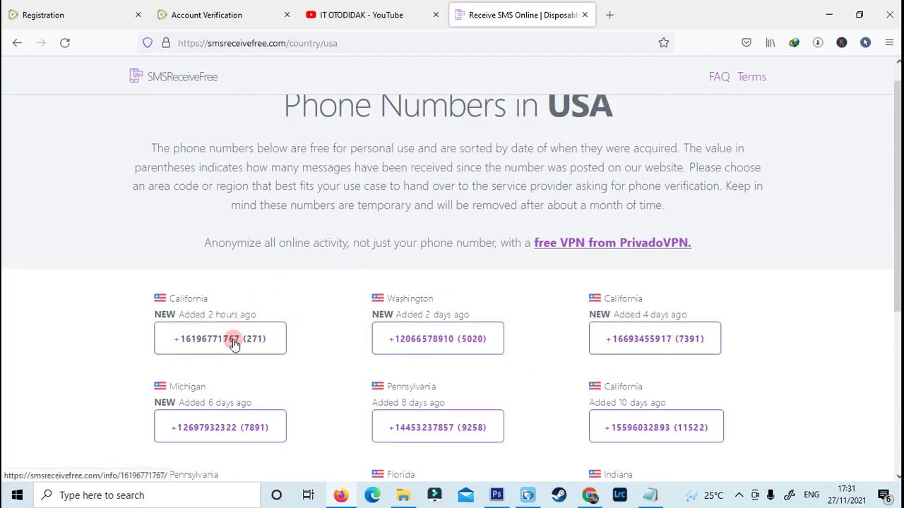
{"action": "left_click", "coordinate": [233, 342]}
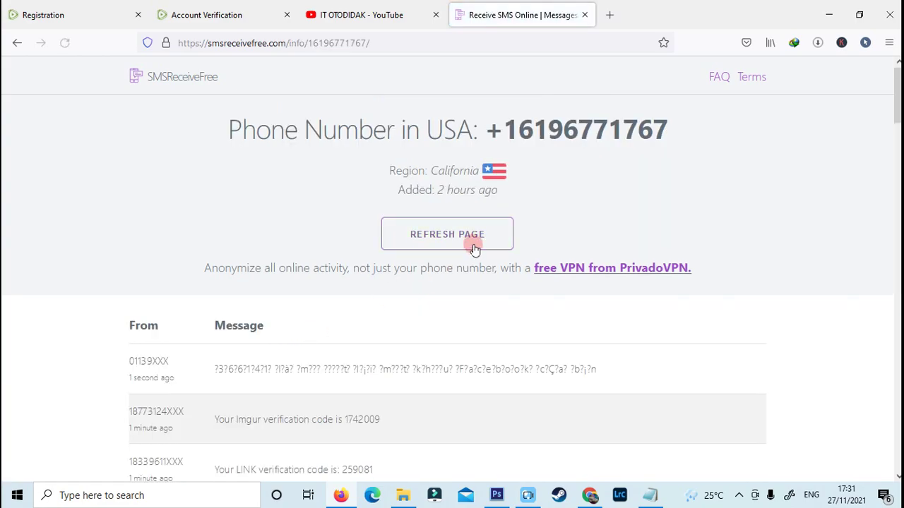
Step: Refresh the California number's inbox and select its digits without the plus sign
{"action": "scroll", "coordinate": [473, 240], "scroll_direction": "down", "scroll_amount": 3}
{"action": "scroll", "coordinate": [339, 268], "scroll_direction": "up", "scroll_amount": 1}
{"action": "scroll", "coordinate": [182, 121], "scroll_direction": "down", "scroll_amount": 1}
{"action": "scroll", "coordinate": [256, 177], "scroll_direction": "up", "scroll_amount": 1}
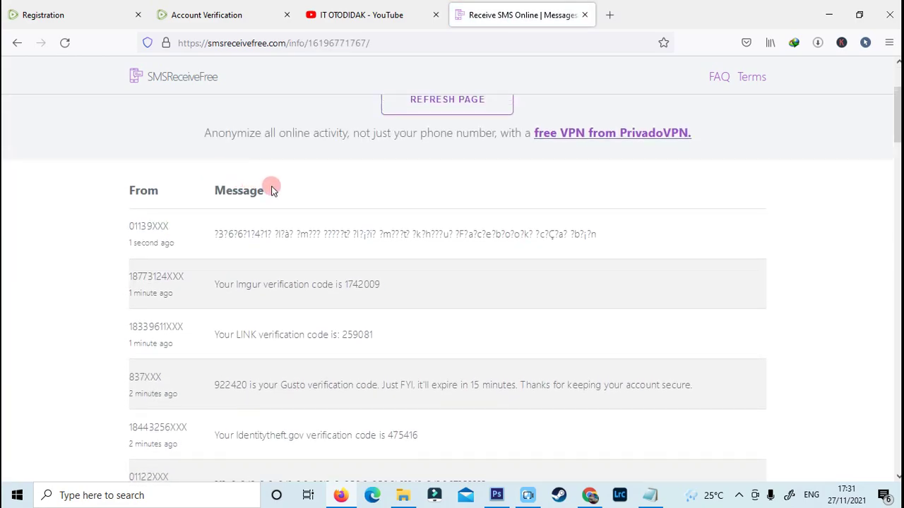
{"action": "scroll", "coordinate": [331, 317], "scroll_direction": "down", "scroll_amount": 2}
{"action": "scroll", "coordinate": [239, 262], "scroll_direction": "down", "scroll_amount": 3}
{"action": "scroll", "coordinate": [299, 374], "scroll_direction": "up", "scroll_amount": 6}
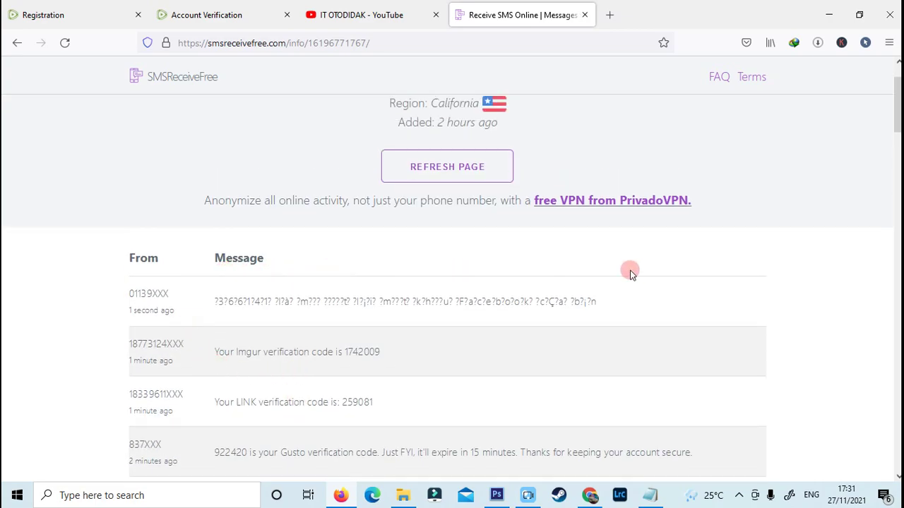
{"action": "left_click", "coordinate": [382, 172]}
{"action": "scroll", "coordinate": [424, 240], "scroll_direction": "up", "scroll_amount": 1}
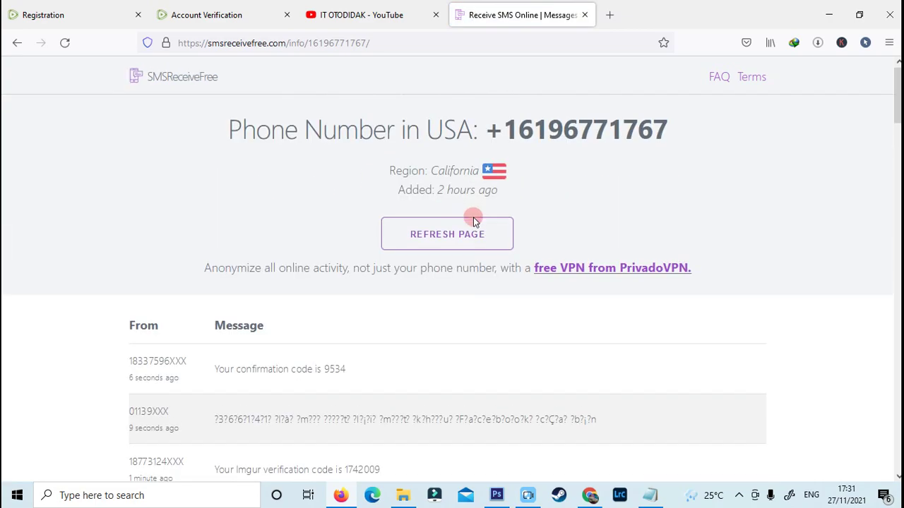
{"action": "left_click_drag", "start_coordinate": [523, 130], "coordinate": [682, 143]}
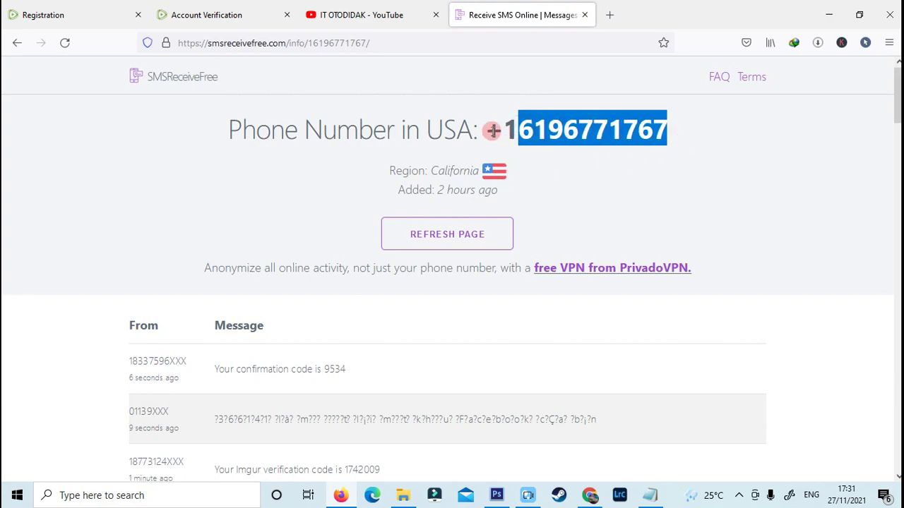
{"action": "key", "text": "ctrl+2"}
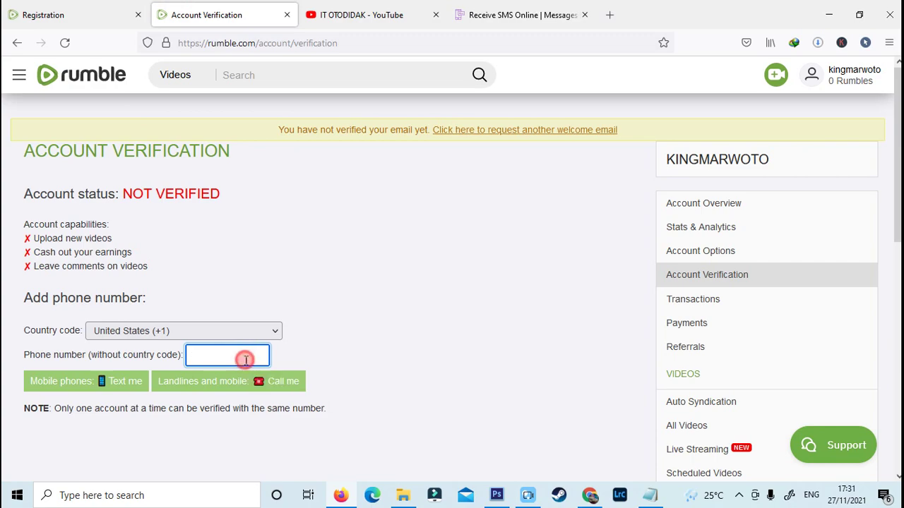
Step: Have Rumble text a code to the US number, then select the six-digit code in the refreshed inbox
{"action": "left_click", "coordinate": [108, 391]}
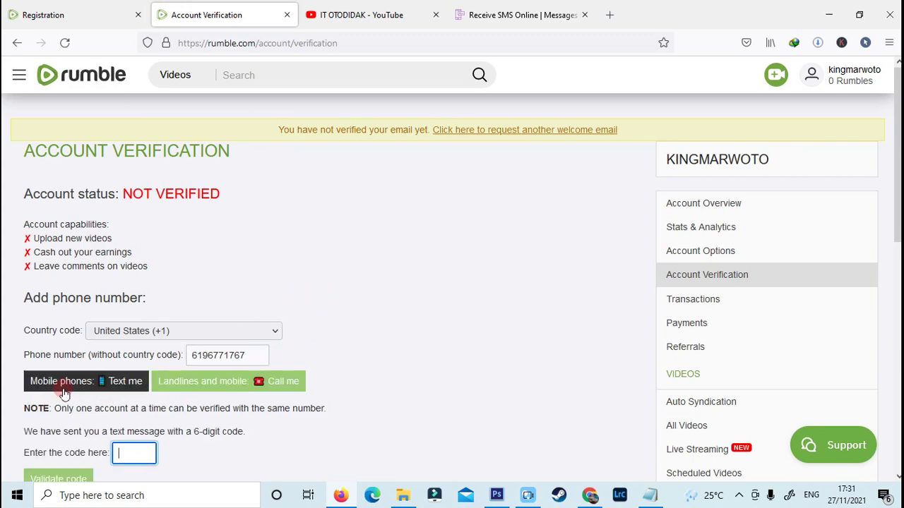
{"action": "scroll", "coordinate": [113, 424], "scroll_direction": "down", "scroll_amount": 1}
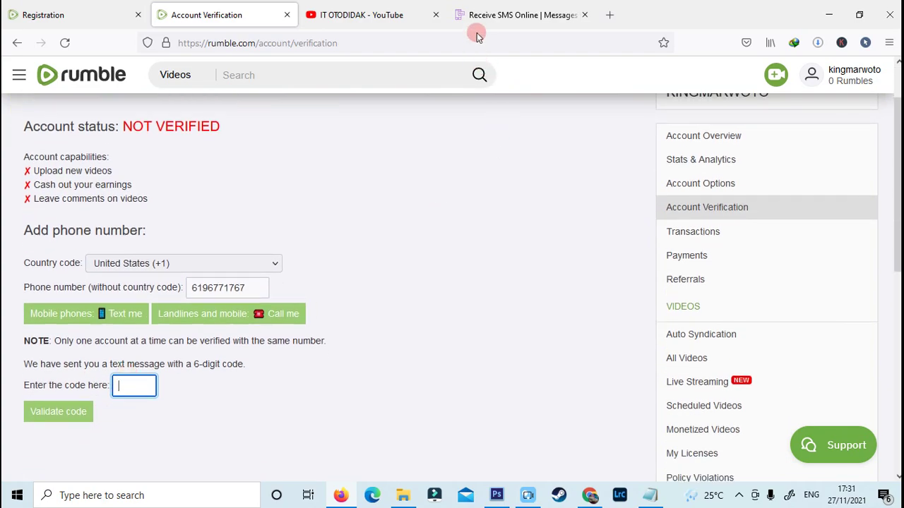
{"action": "left_click", "coordinate": [478, 17]}
{"action": "left_click", "coordinate": [427, 231]}
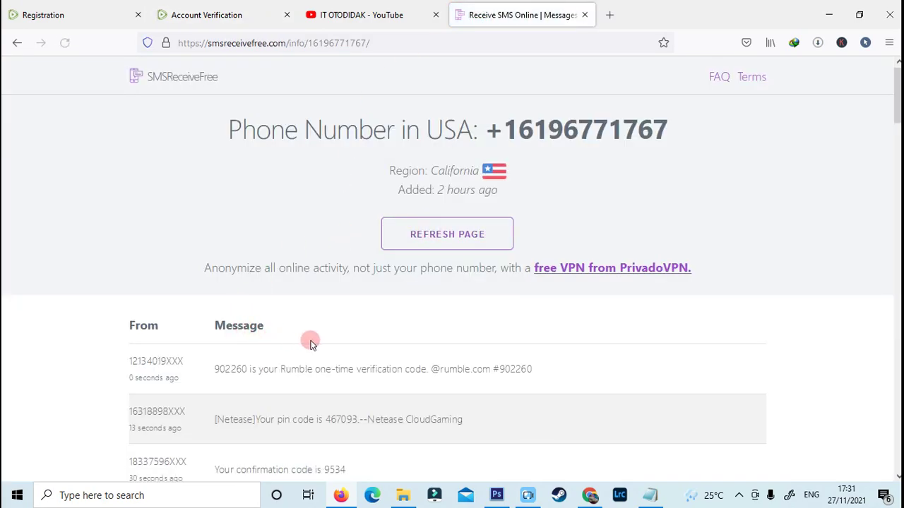
{"action": "left_click_drag", "start_coordinate": [216, 372], "coordinate": [245, 375]}
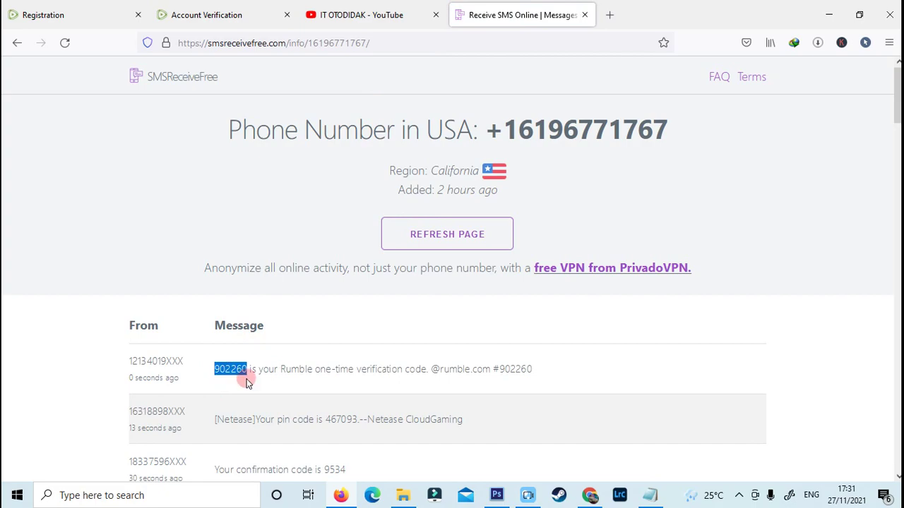
{"action": "left_click", "coordinate": [206, 14]}
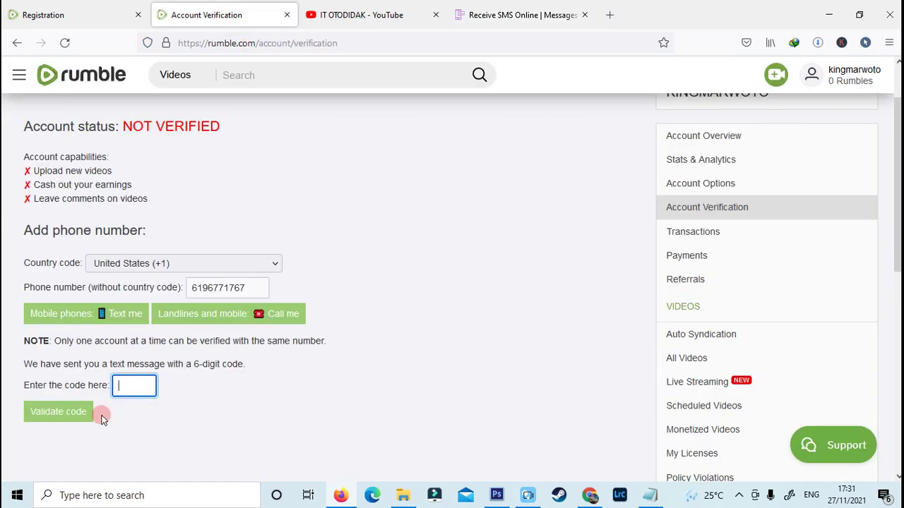